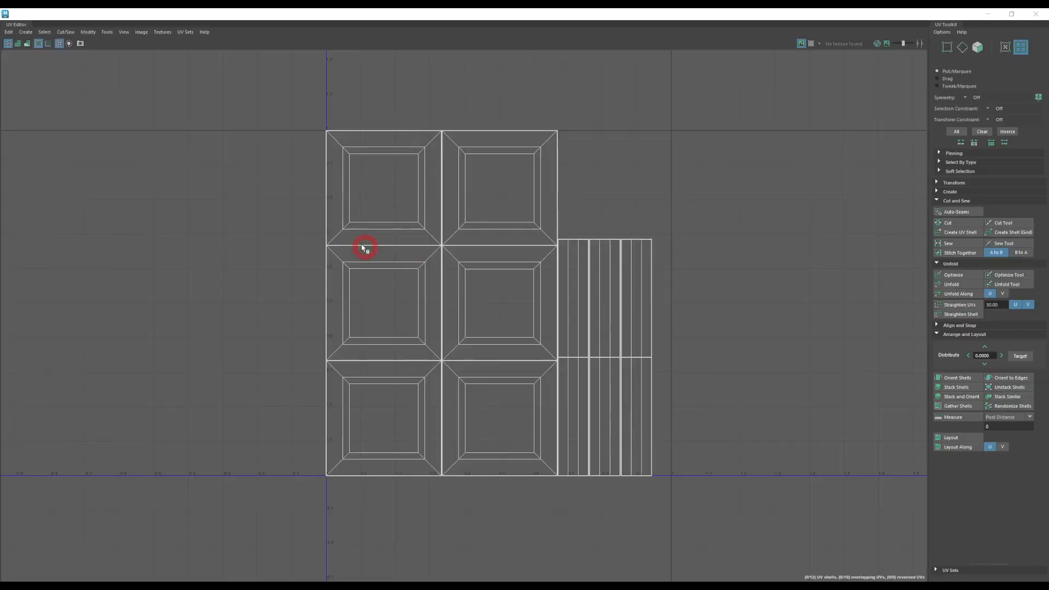
# Step: Switch the UV selection mode to faces and try a selection around all the shells
pyautogui.moveTo(262, 97); pyautogui.dragTo(710, 510)
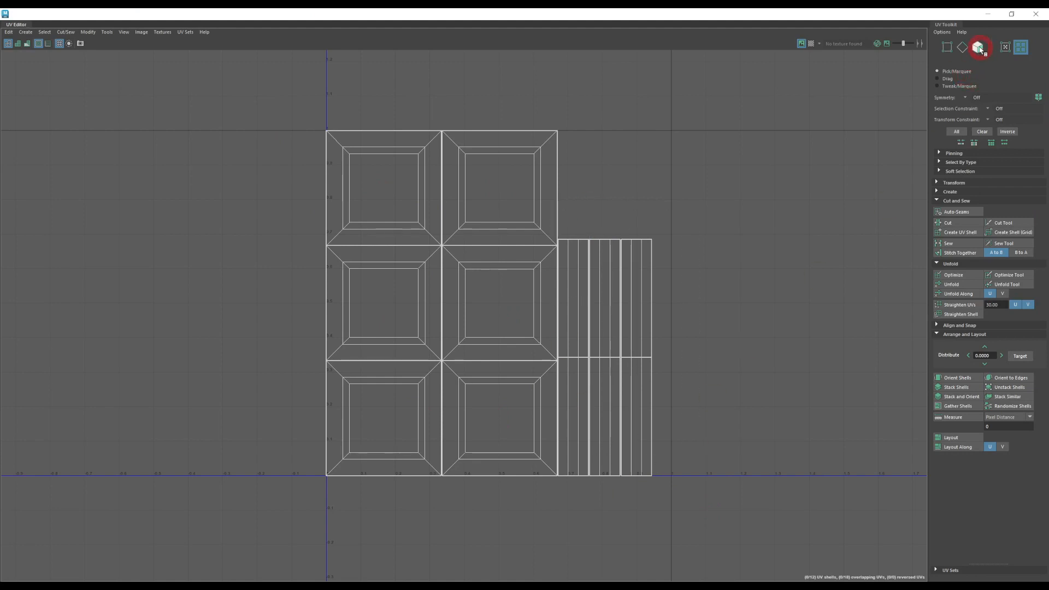
pyautogui.click(978, 48)
pyautogui.click(616, 211)
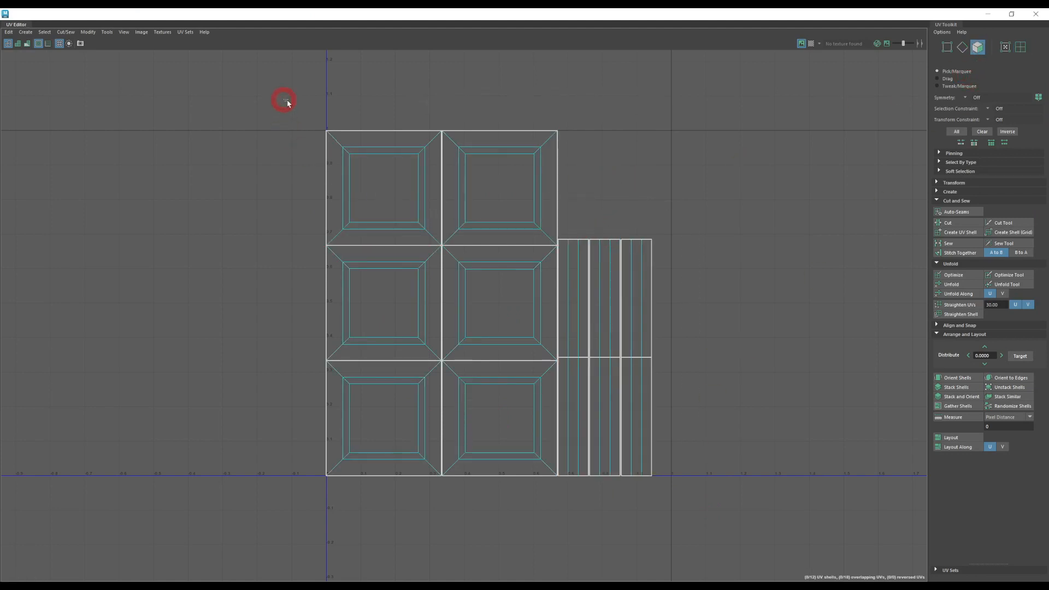
pyautogui.moveTo(283, 100); pyautogui.dragTo(733, 518)
pyautogui.click(638, 164)
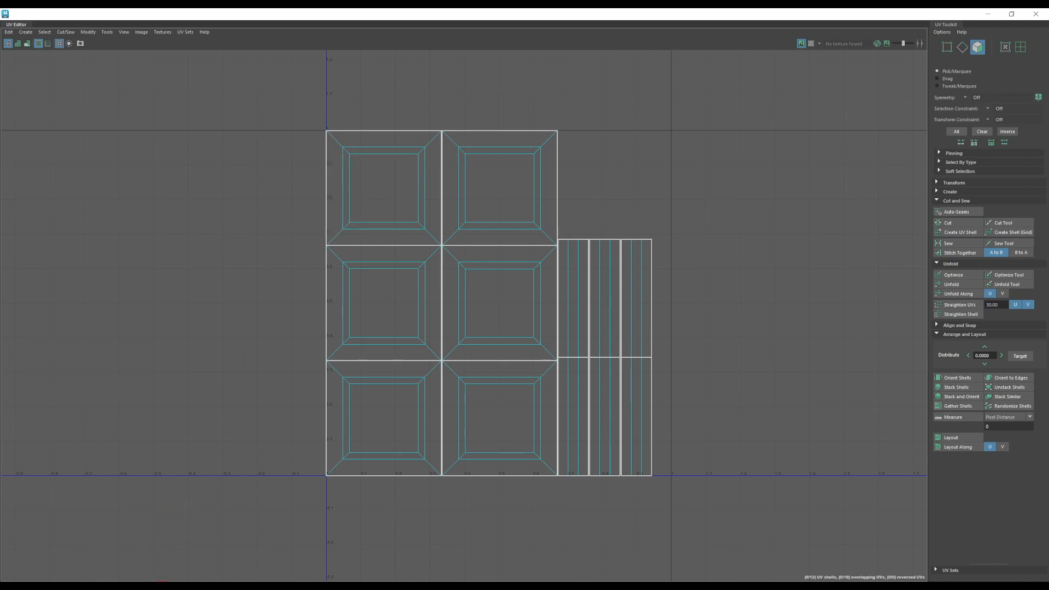
pyautogui.click(475, 197)
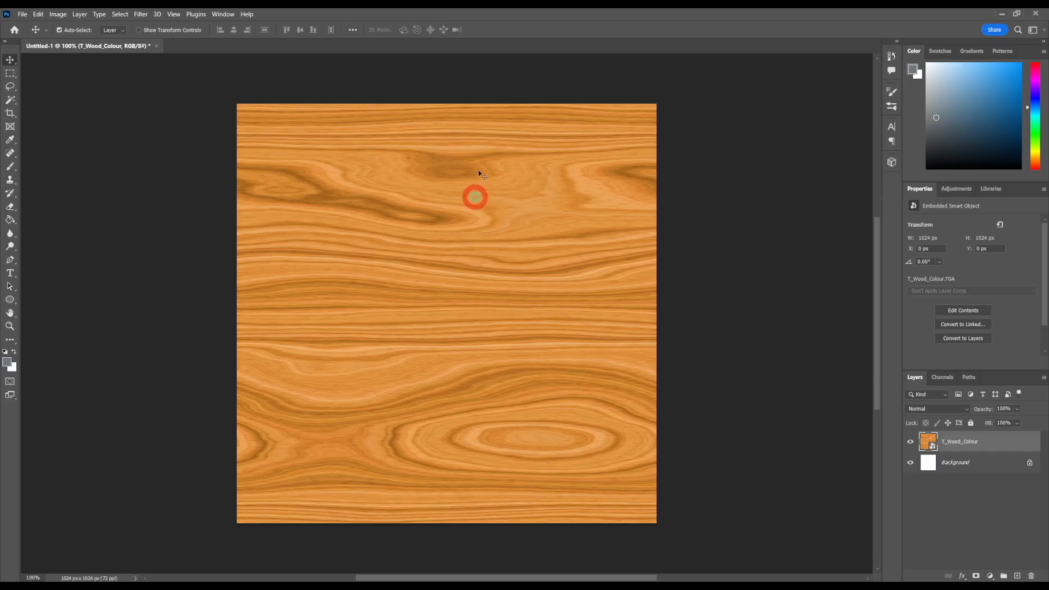
pyautogui.click(315, 272)
# Step: Return to Maya's UV Editor and select every face of all the UV shells
pyautogui.click(192, 502)
pyautogui.click(161, 518)
pyautogui.click(158, 586)
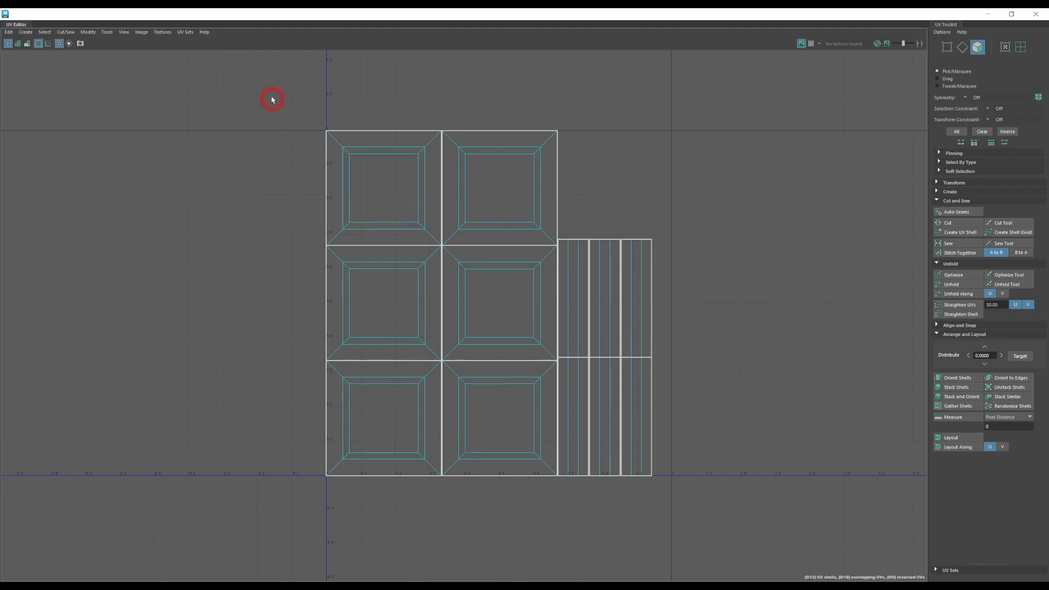
pyautogui.moveTo(272, 99); pyautogui.dragTo(673, 529)
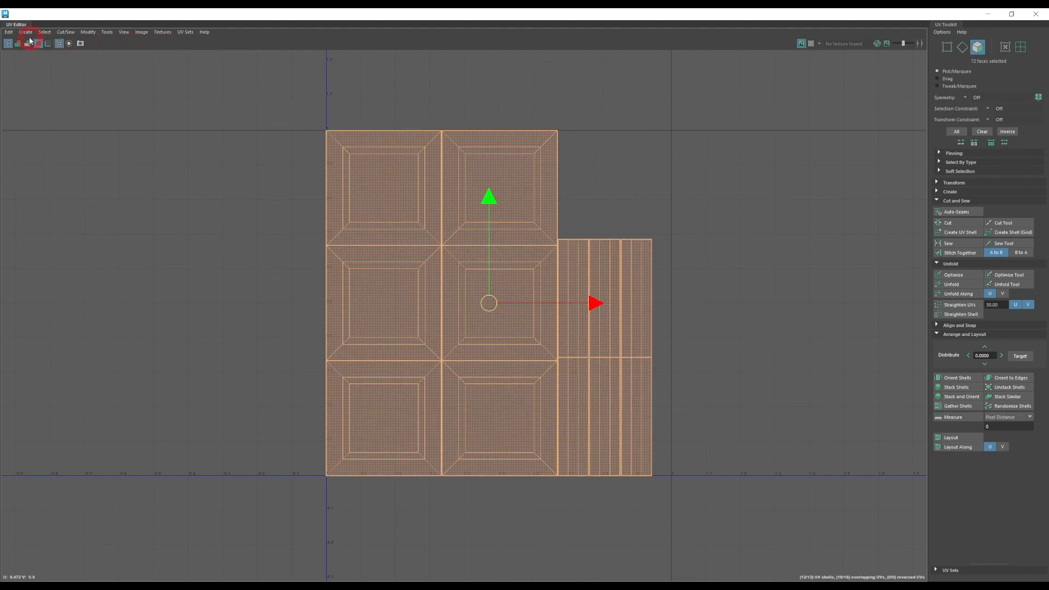
pyautogui.click(9, 32)
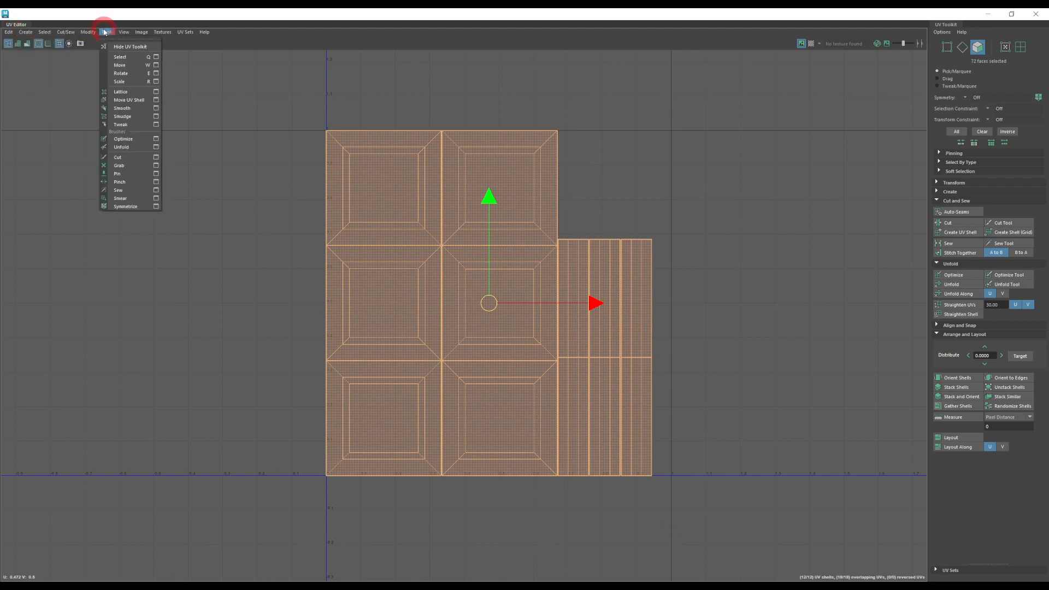
pyautogui.moveTo(104, 34)
pyautogui.click(140, 34)
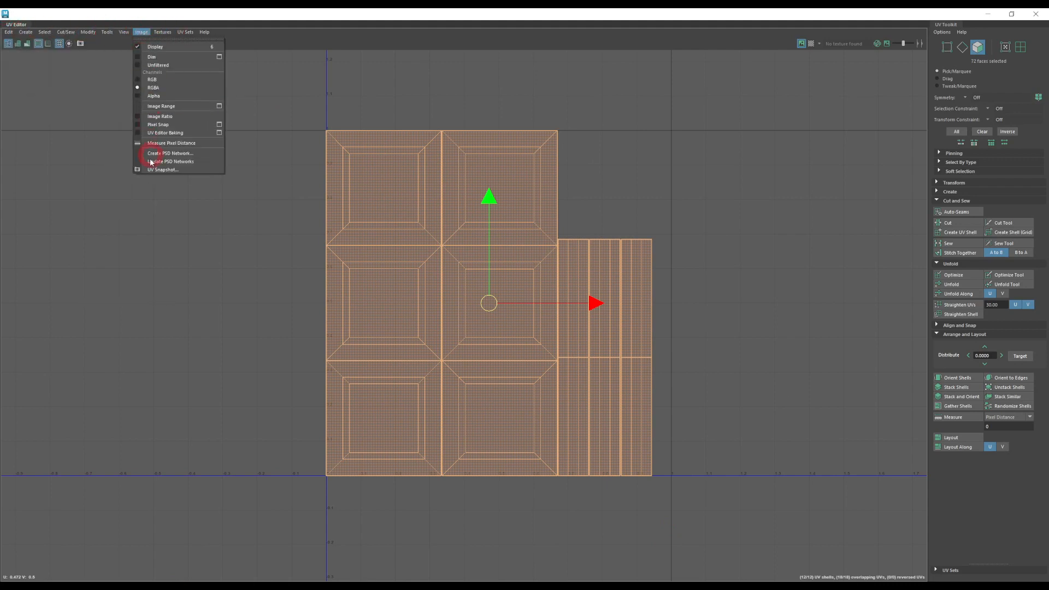
pyautogui.click(143, 34)
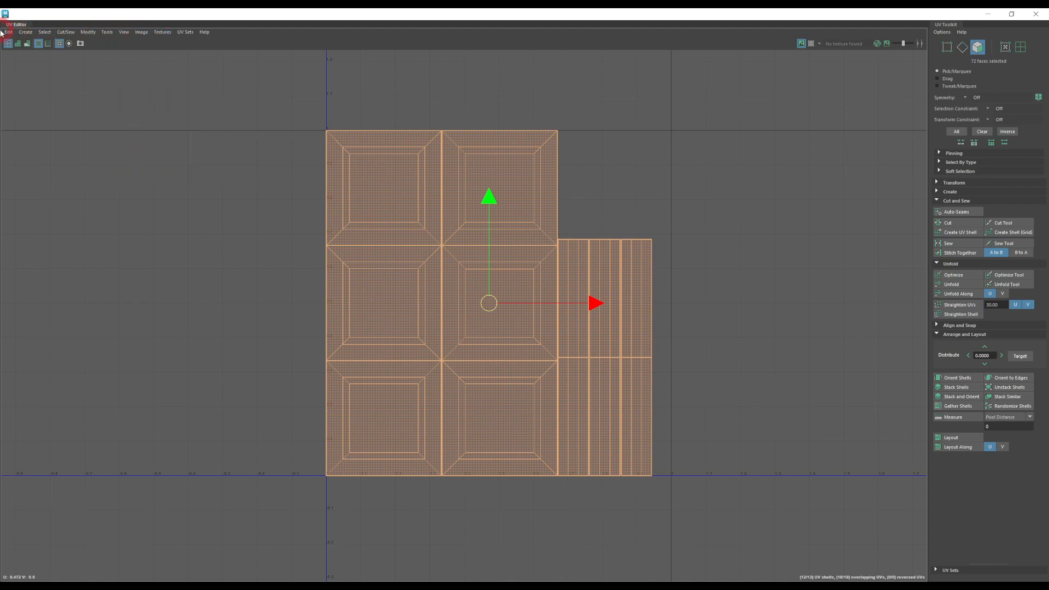
pyautogui.moveTo(246, 91); pyautogui.dragTo(764, 478)
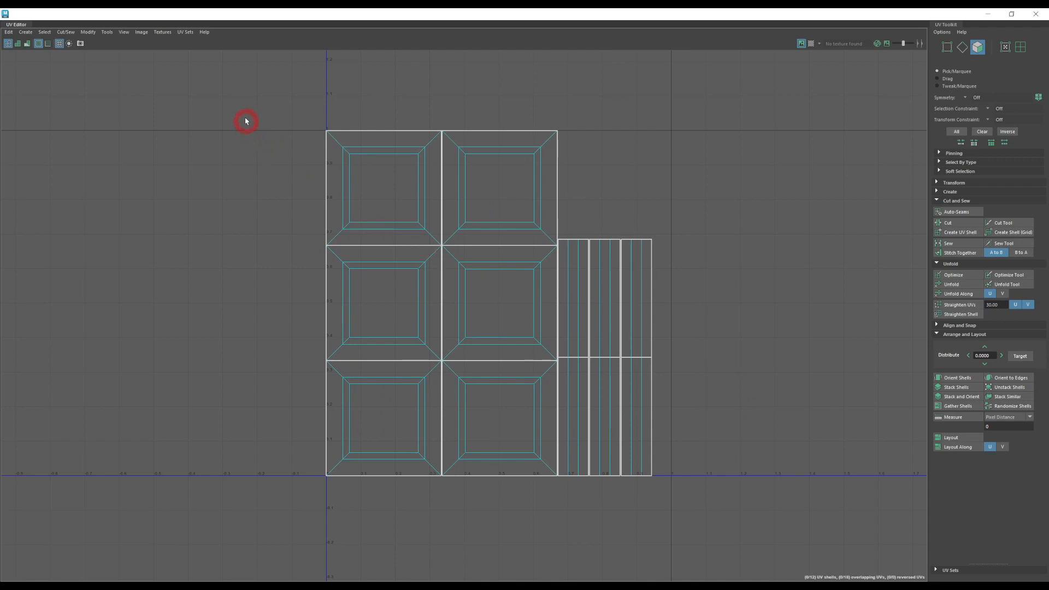
pyautogui.moveTo(246, 121); pyautogui.dragTo(750, 492)
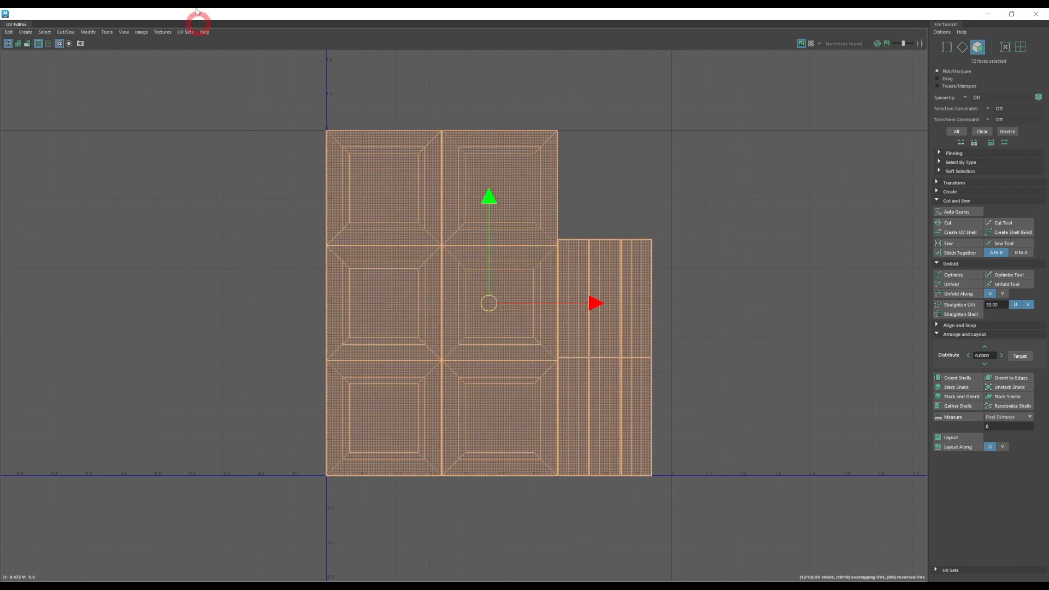
# Step: Open the UV Snapshot options and set the output file to uvsnapshot on the Desktop
pyautogui.click(144, 32)
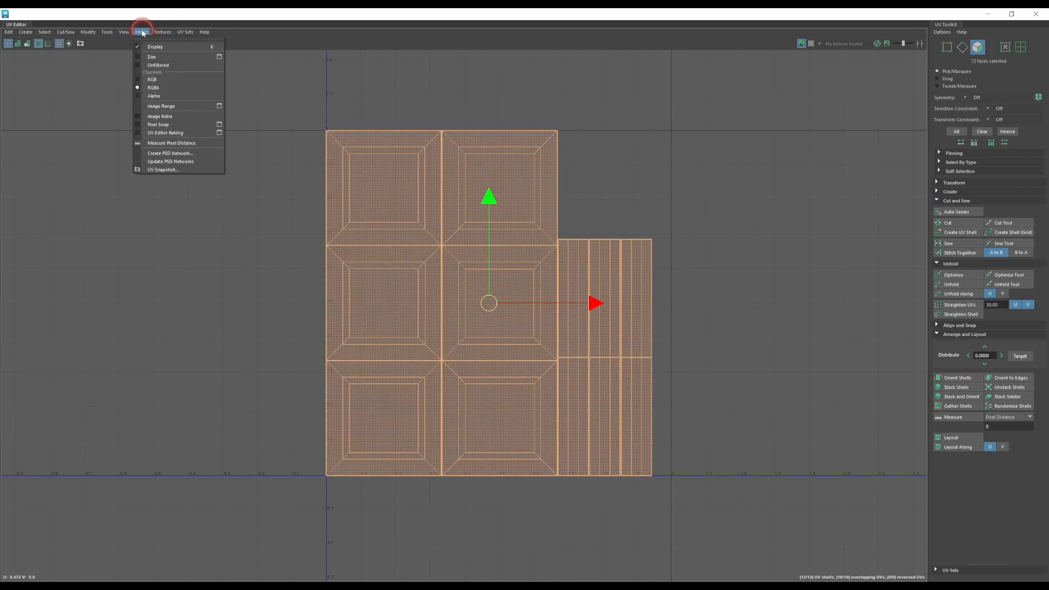
pyautogui.click(163, 170)
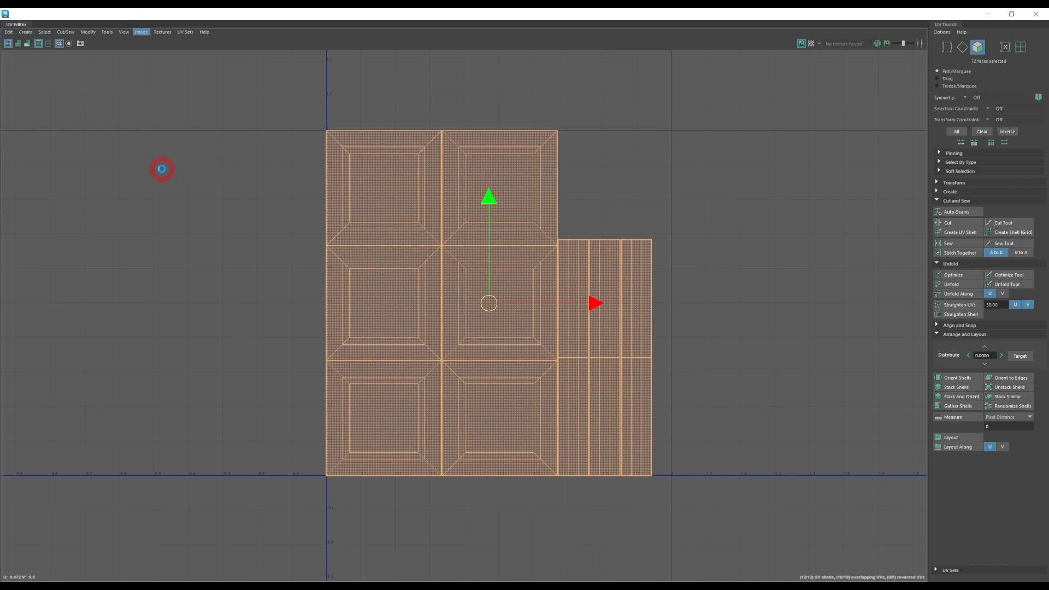
pyautogui.click(556, 245)
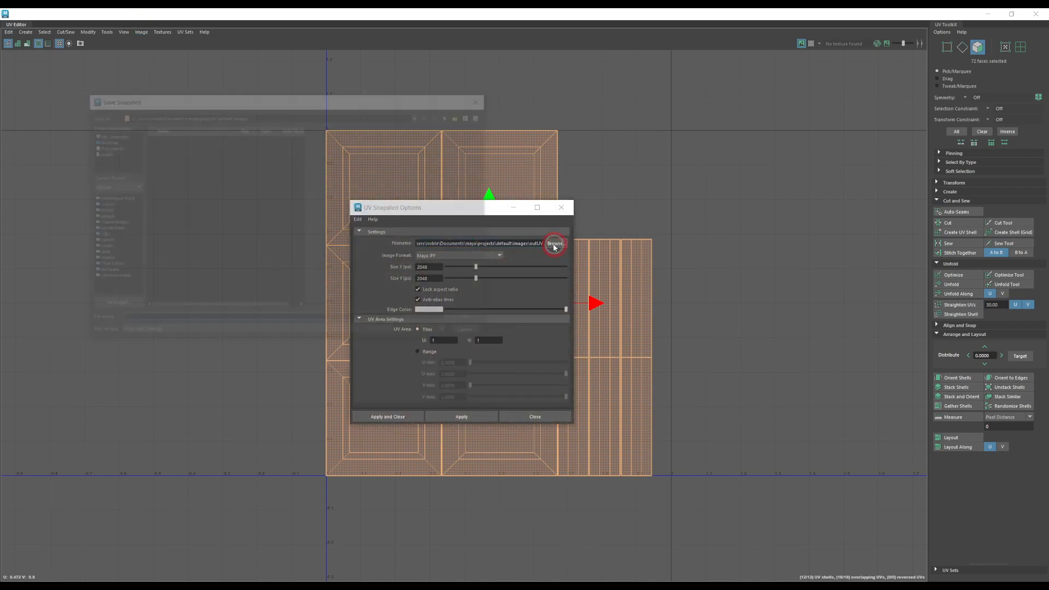
pyautogui.click(103, 141)
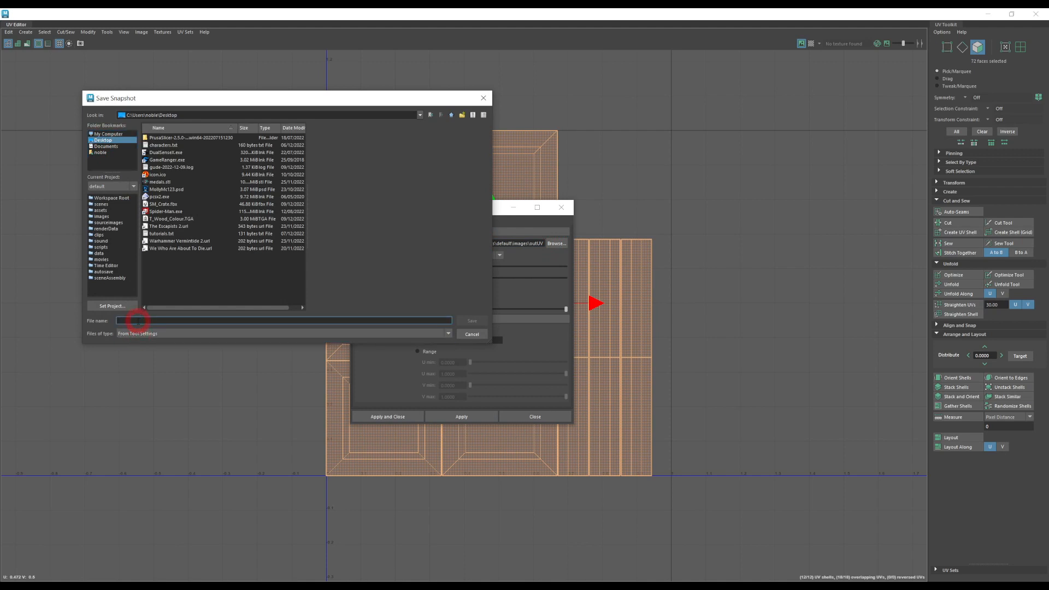
pyautogui.write('uvsnapshot')
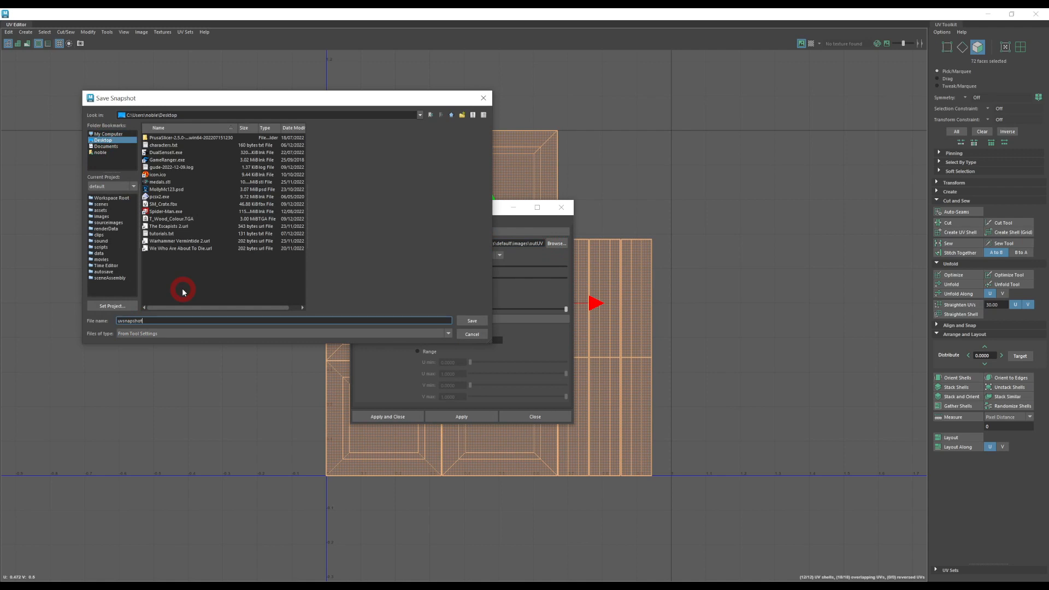
pyautogui.press('Return')
# Step: Set the UV snapshot's image format to PNG
pyautogui.click(456, 255)
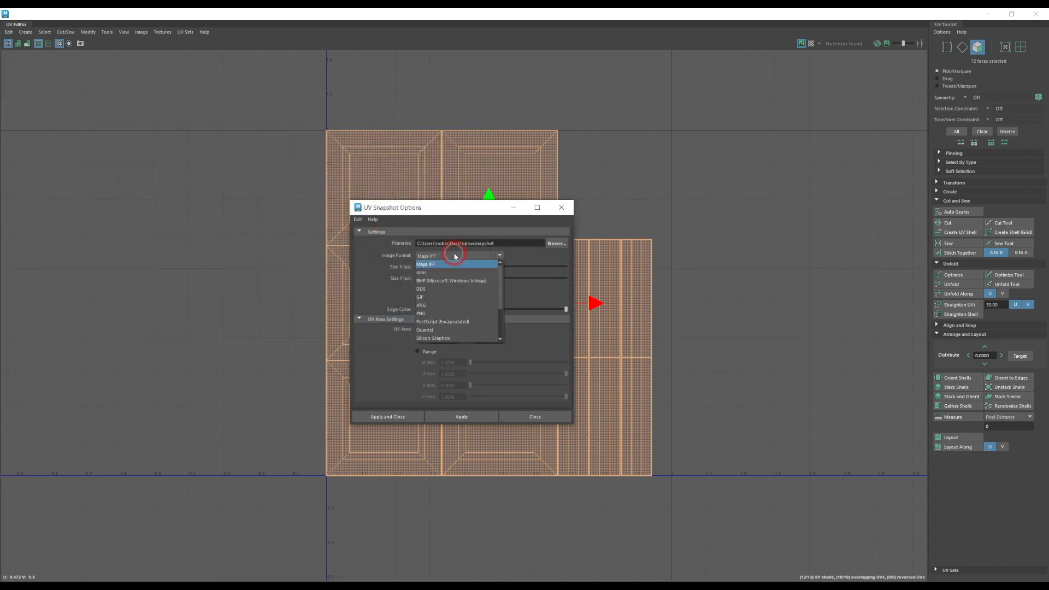
pyautogui.click(456, 255)
pyautogui.moveTo(495, 244); pyautogui.dragTo(470, 245)
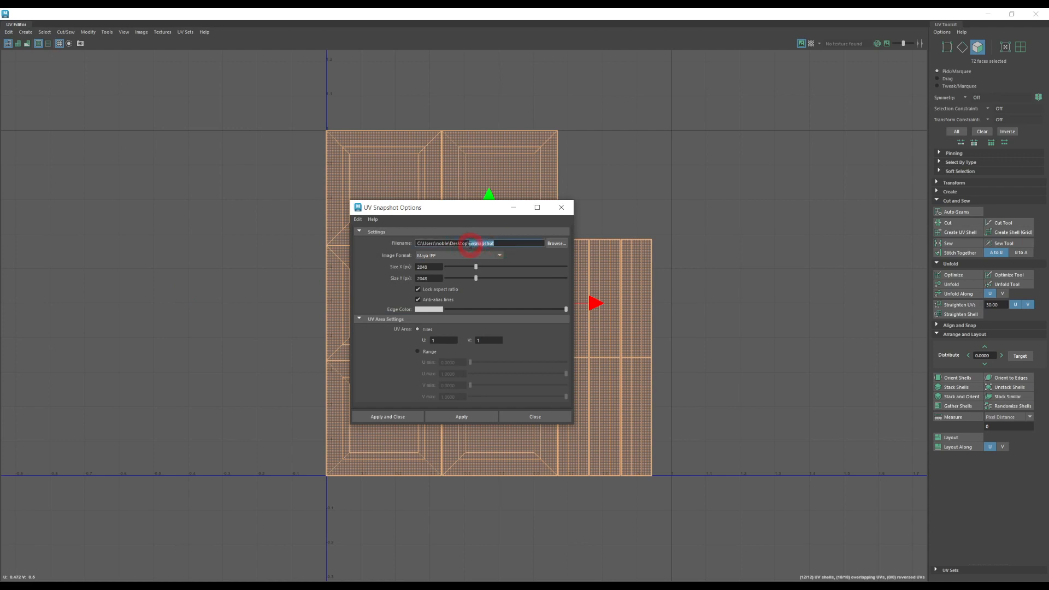
pyautogui.click(451, 257)
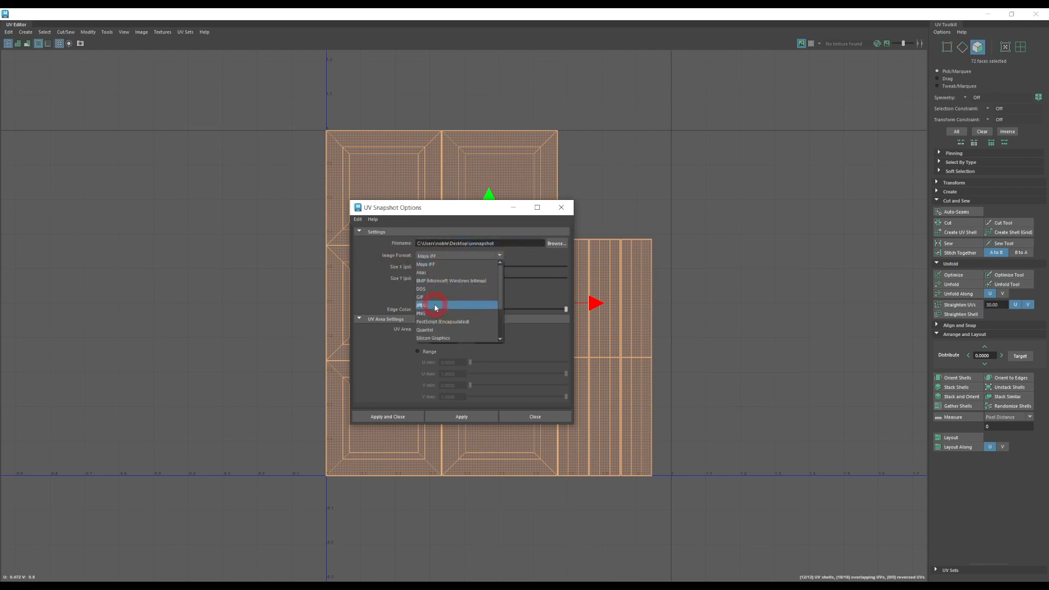
pyautogui.scroll(-1, 451, 312)
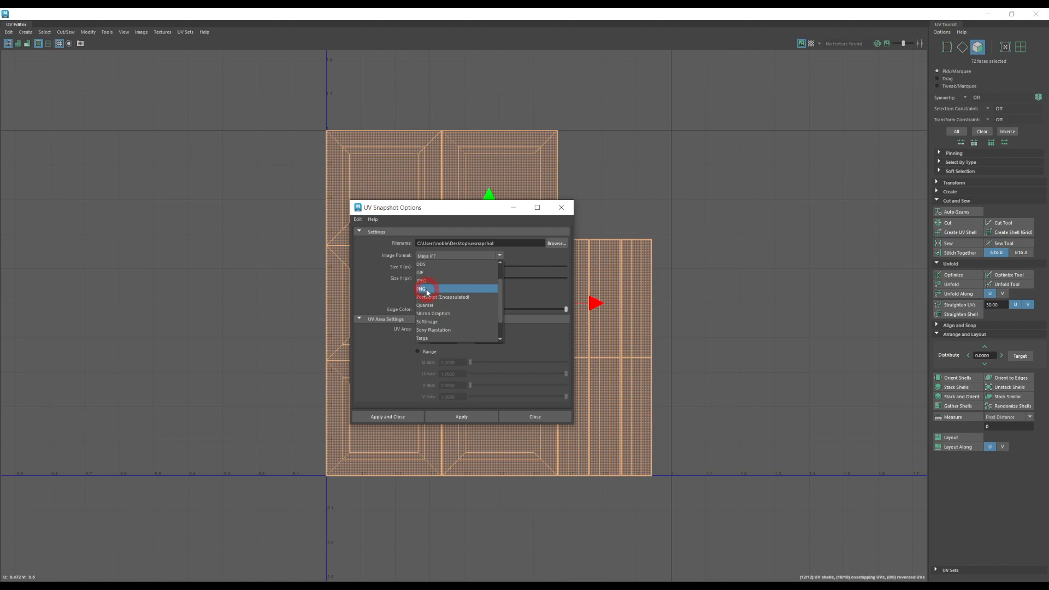
pyautogui.click(427, 290)
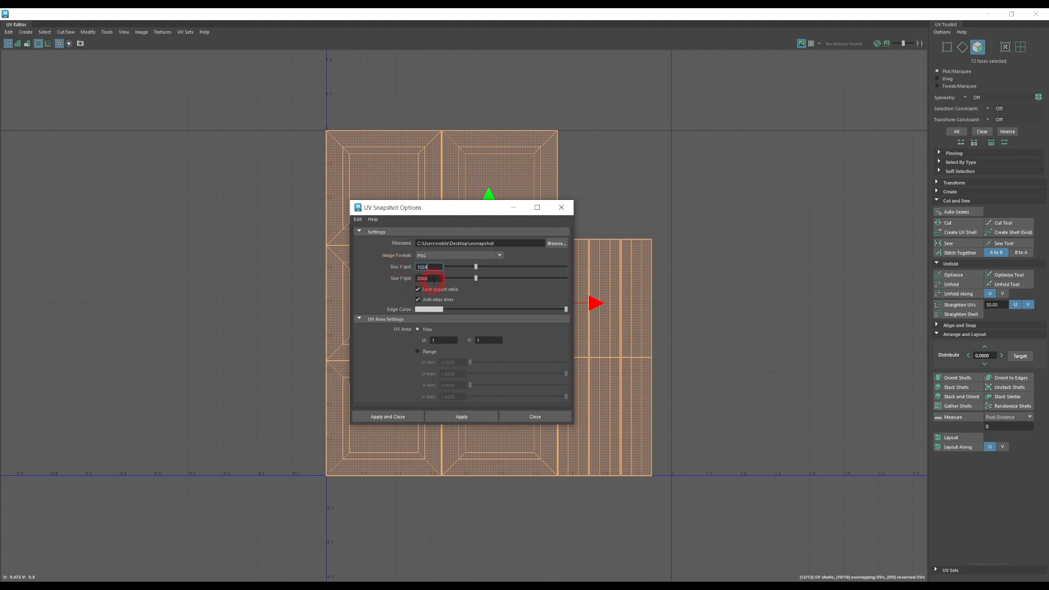
# Step: Set the snapshot size to 1024 by 1024 px, export the image and close the snapshot options
pyautogui.moveTo(434, 280); pyautogui.dragTo(389, 279)
pyautogui.write('10')
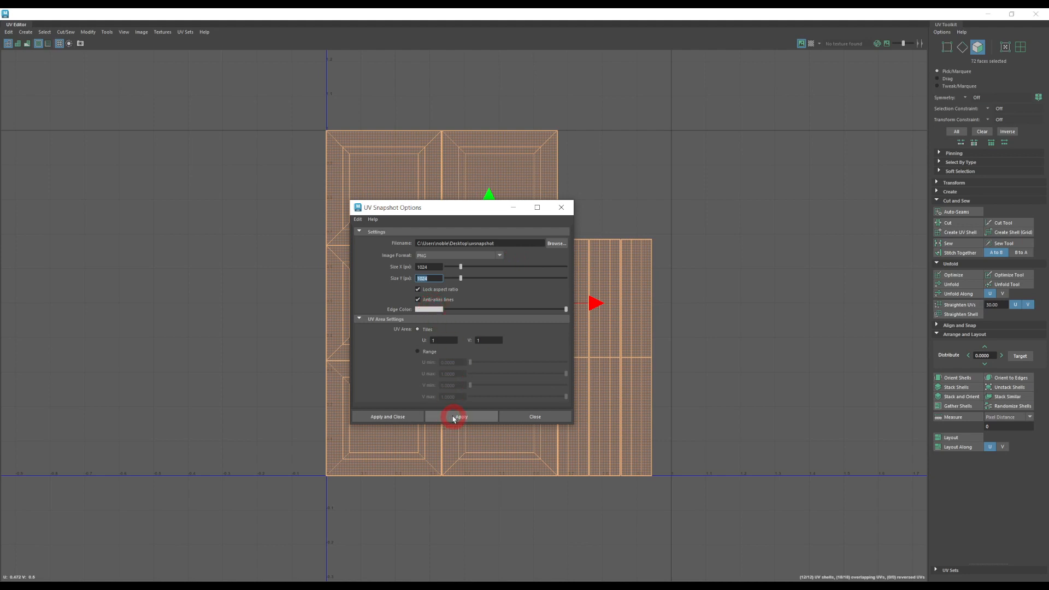
pyautogui.click(529, 419)
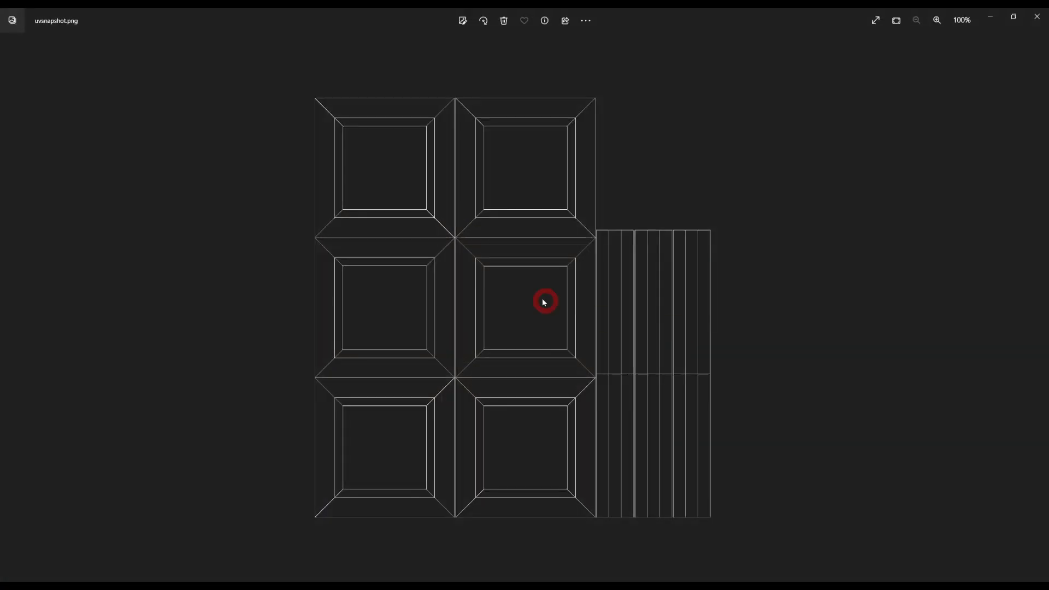
# Step: Inspect the exported uvsnapshot.png in the image viewer and close it
pyautogui.scroll(3, 459, 254)
pyautogui.scroll(-3, 459, 252)
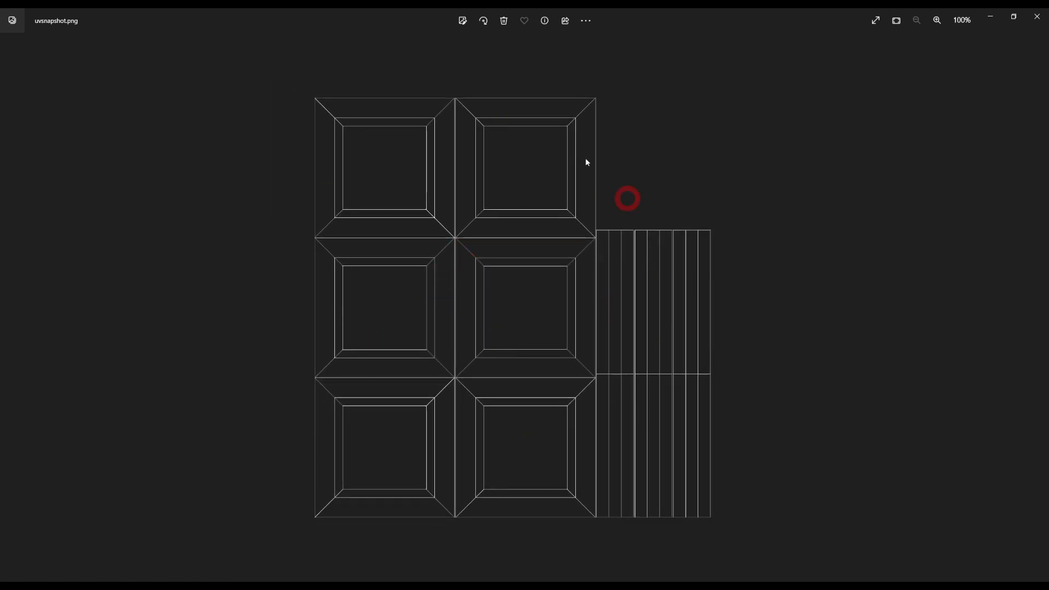
pyautogui.moveTo(870, 11); pyautogui.dragTo(600, 149)
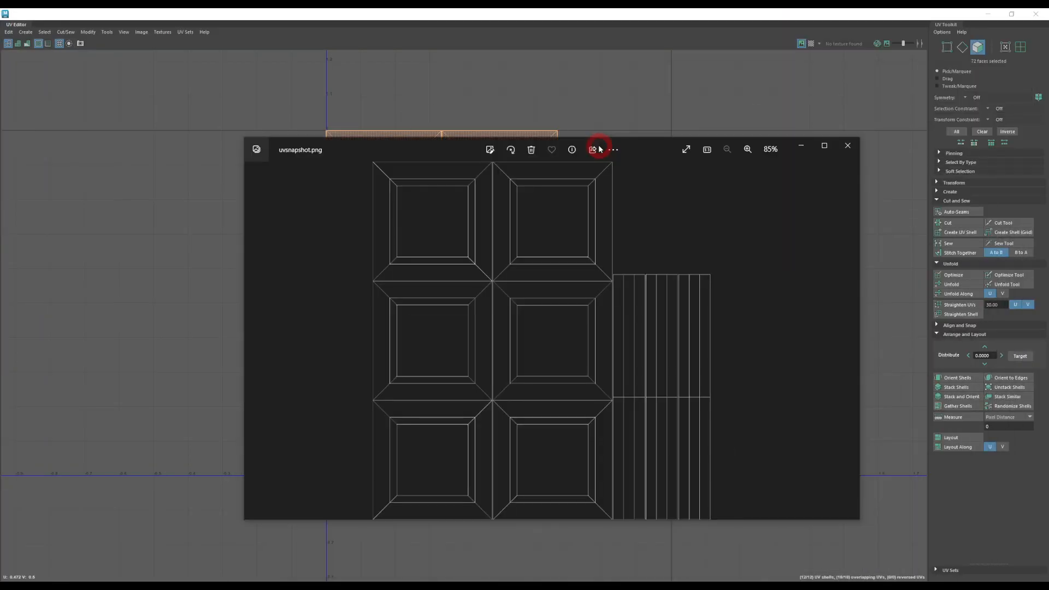
pyautogui.doubleClick(629, 150)
pyautogui.click(1035, 17)
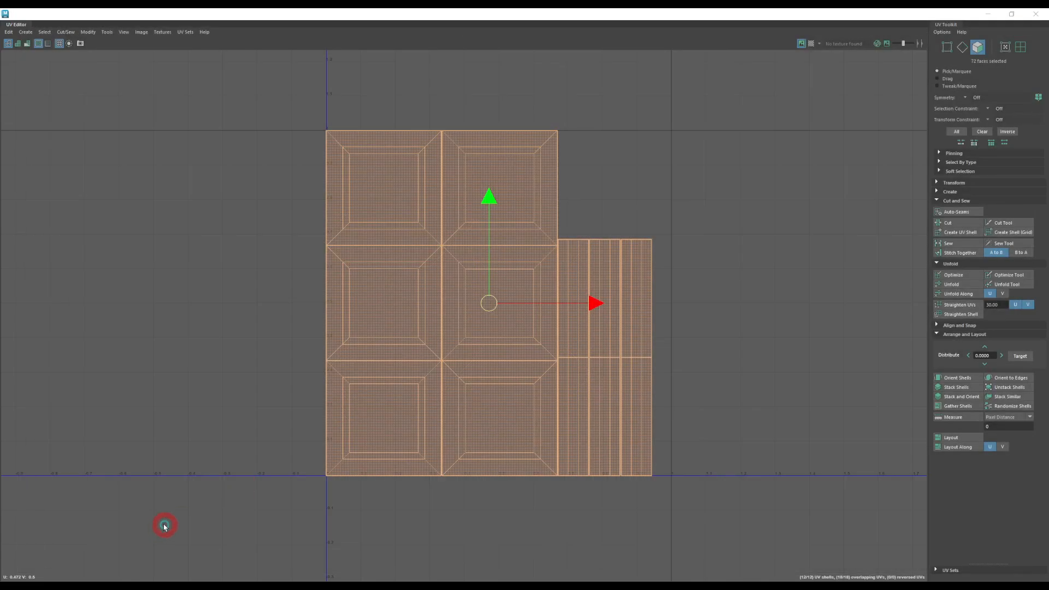
# Step: Switch to Photoshop and place uvsnapshot.png as a layer above the T_Wood_Colour texture
pyautogui.click(464, 265)
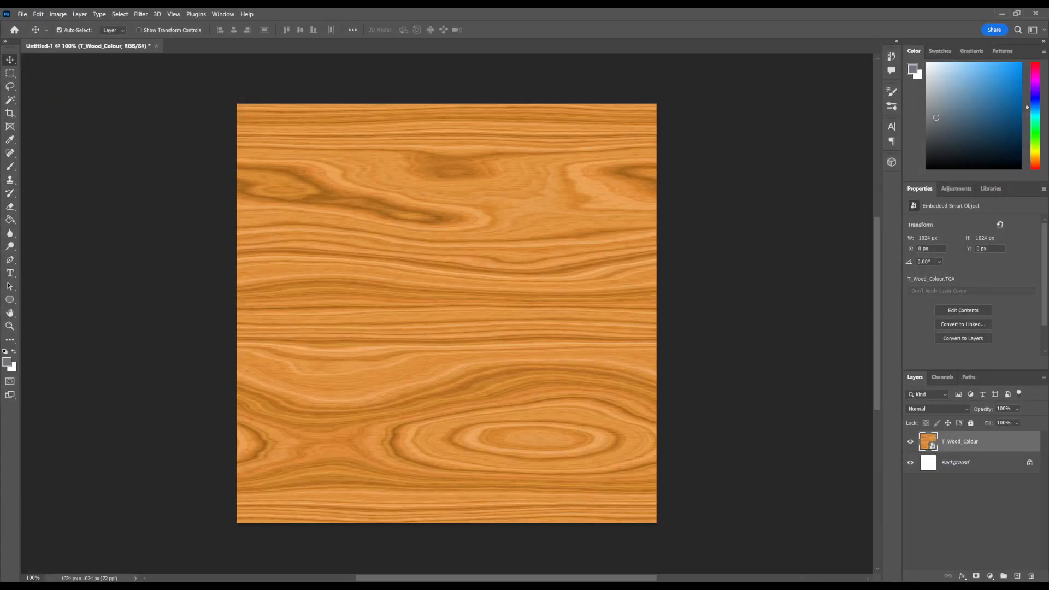
pyautogui.moveTo(1048, 322); pyautogui.dragTo(540, 321)
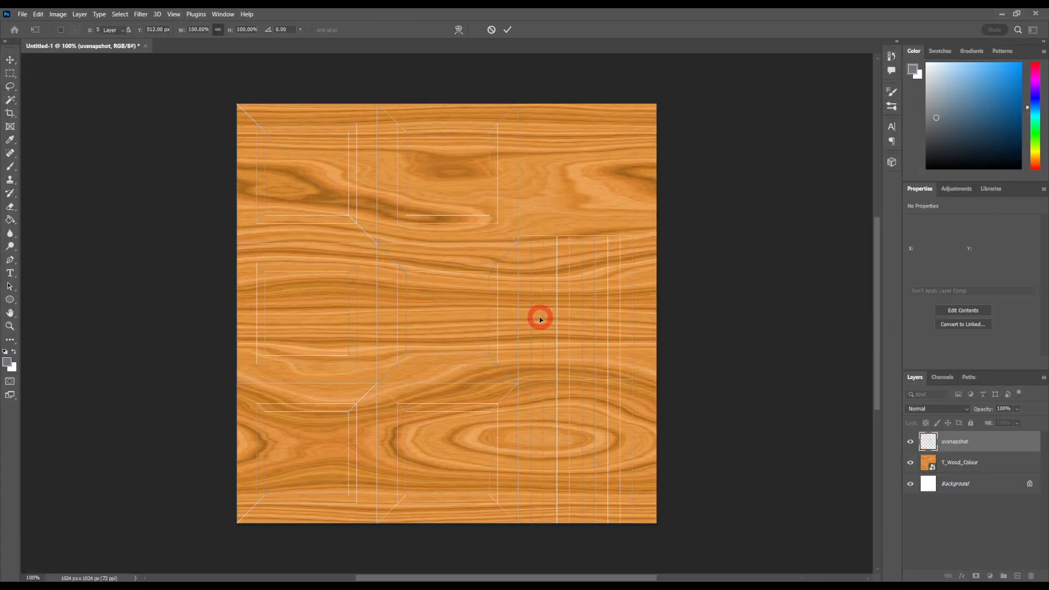
pyautogui.press('Return')
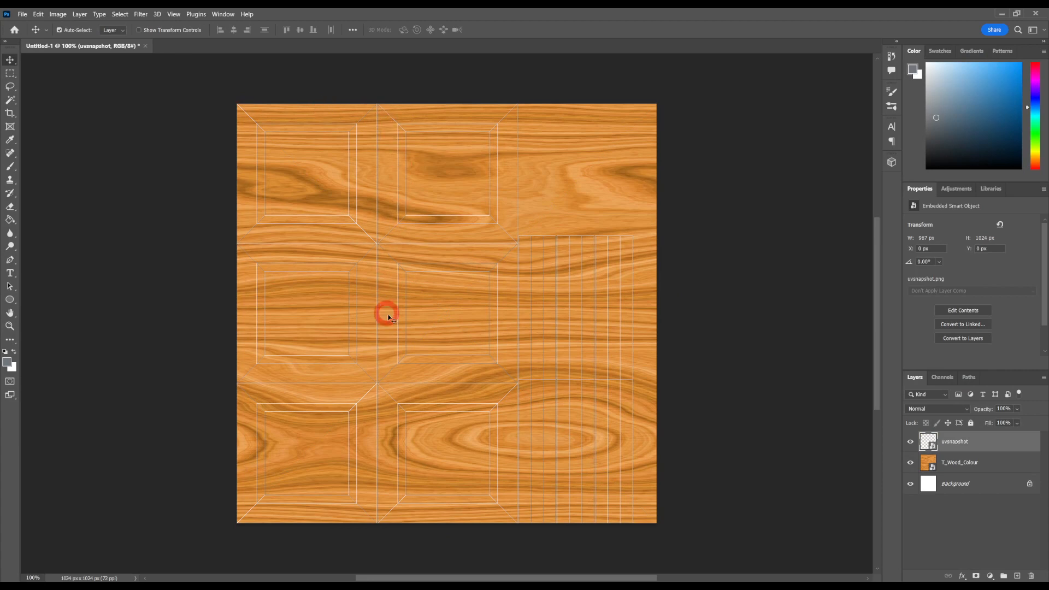
# Step: Activate the Brush tool and add a new empty layer above the uvsnapshot layer
pyautogui.hotkey('ctrl', '+')
pyautogui.hotkey('ctrl', '+')
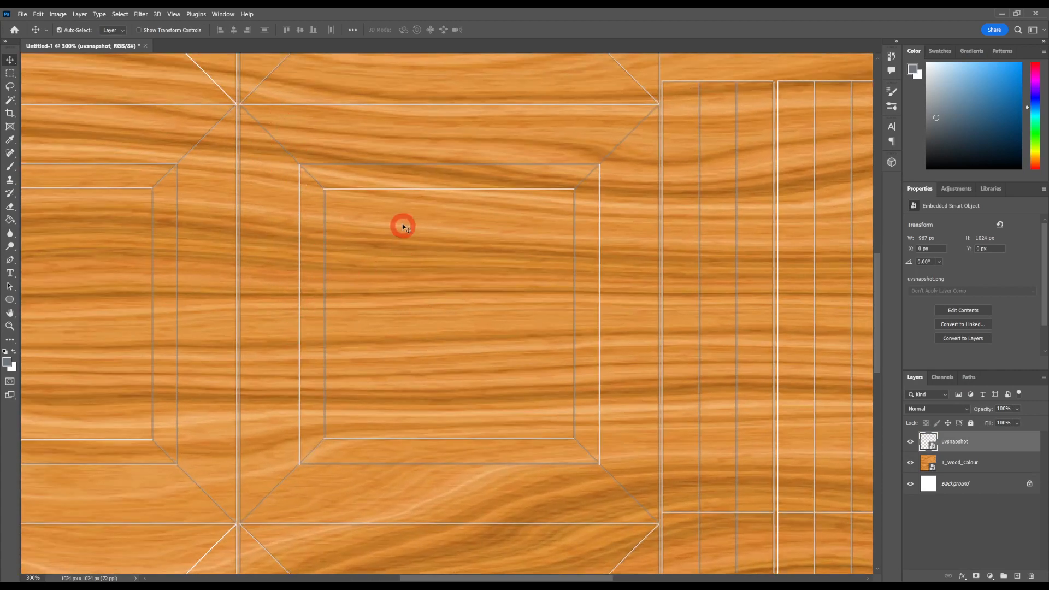
pyautogui.click(17, 167)
pyautogui.click(1017, 576)
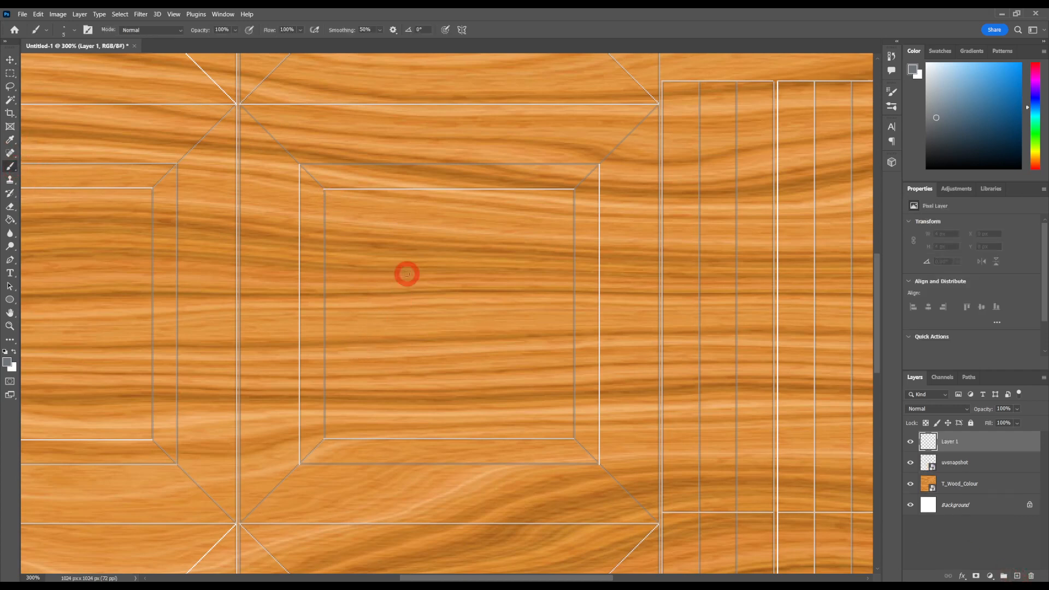
# Step: Paint a looping grey test stroke inside the central square UV panel on the new layer
pyautogui.moveTo(407, 274)
pyautogui.mouseDown()
pyautogui.moveTo(392, 333)
pyautogui.moveTo(370, 270)
pyautogui.moveTo(494, 229)
pyautogui.moveTo(541, 349)
pyautogui.mouseUp()
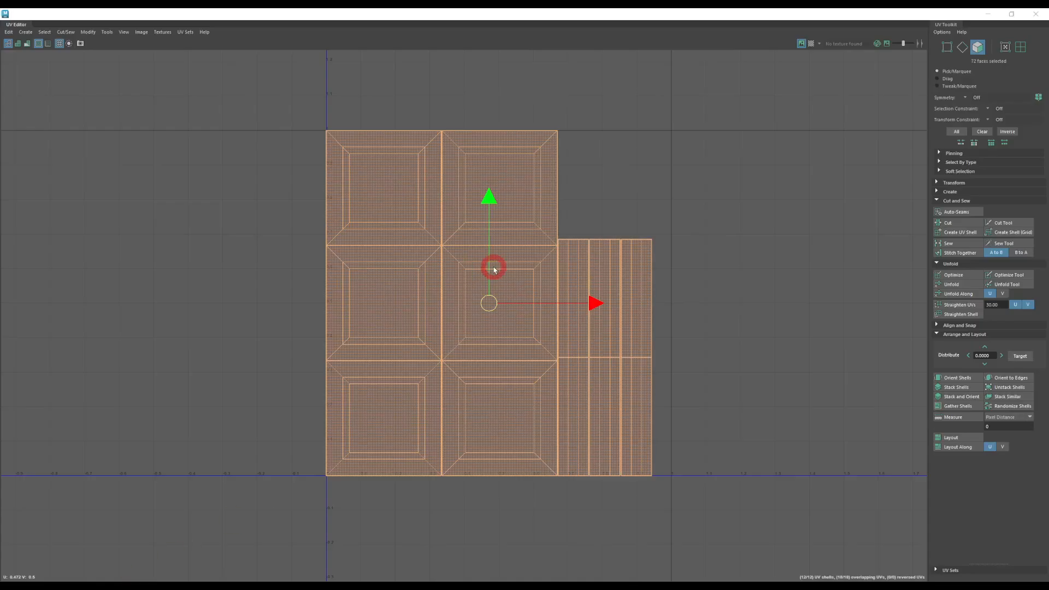
# Step: Check in Maya which crate face corresponds to the painted UV panel
pyautogui.click(490, 265)
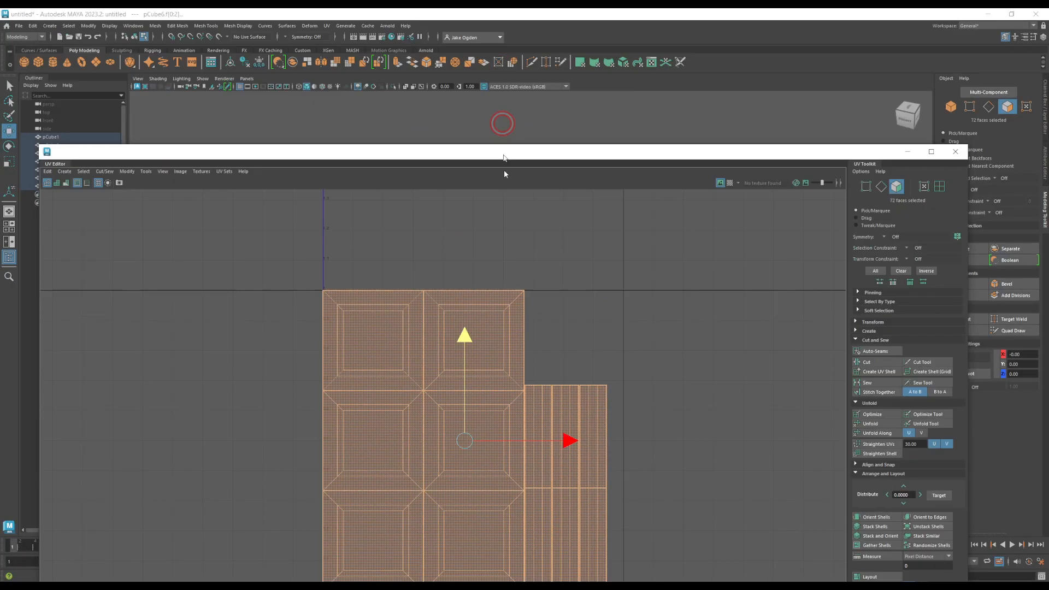
pyautogui.moveTo(499, 151); pyautogui.dragTo(482, 492)
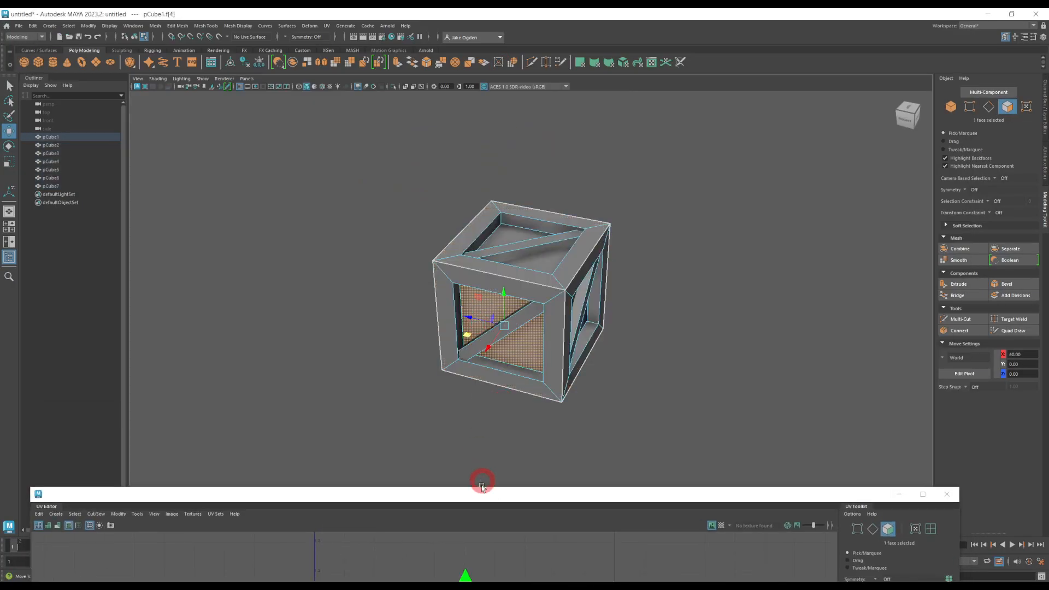
pyautogui.moveTo(481, 487); pyautogui.dragTo(433, 222)
pyautogui.doubleClick(410, 415)
pyautogui.doubleClick(434, 221)
pyautogui.click(480, 155)
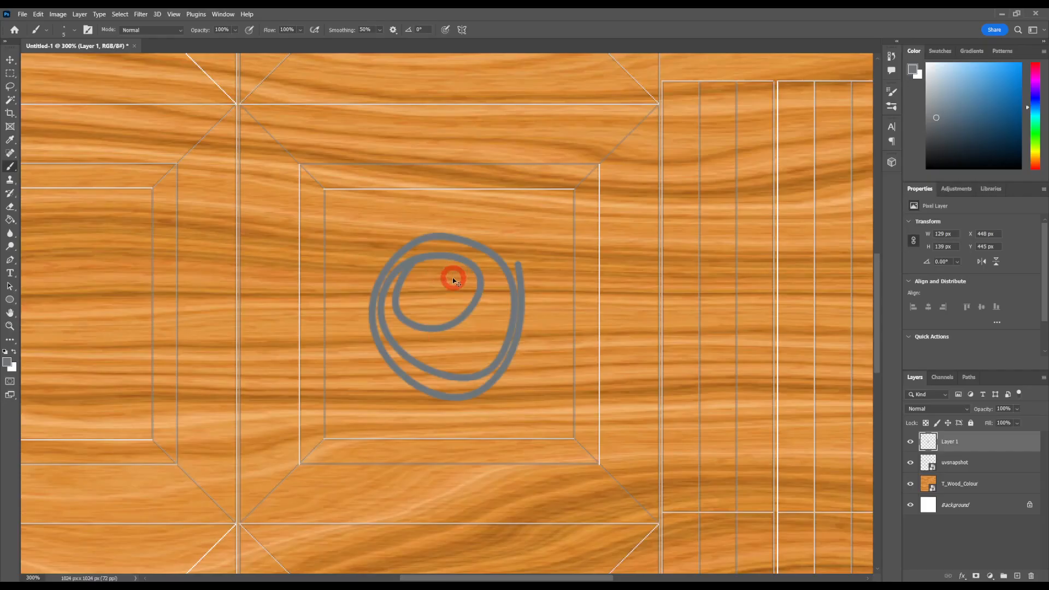
# Step: Undo the looping test stroke on the new layer in Photoshop
pyautogui.hotkey('ctrl', 'z')
pyautogui.hotkey('ctrl', '-')
pyautogui.hotkey('ctrl', '-')
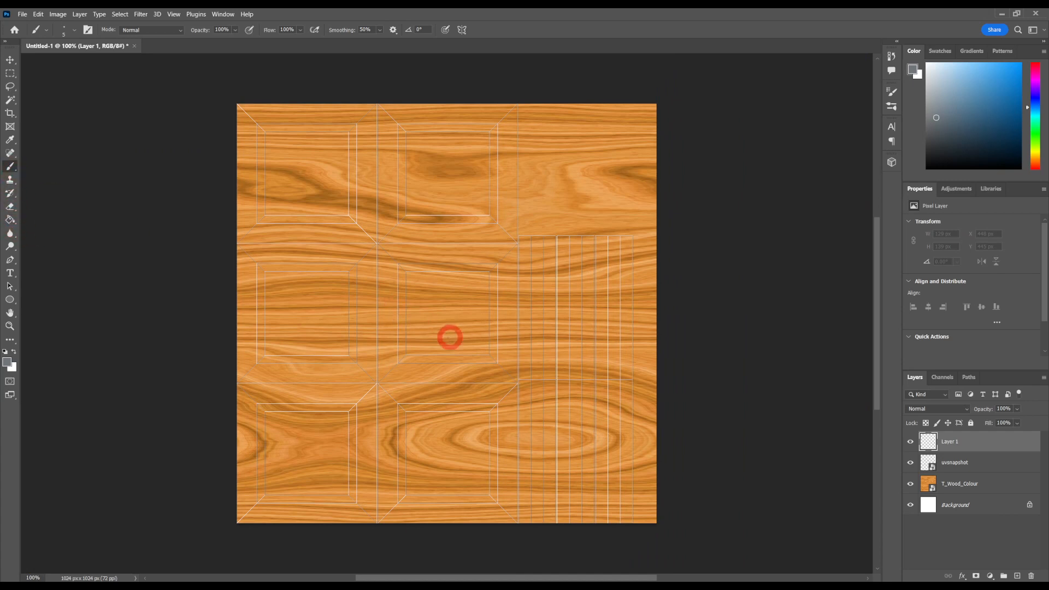
# Step: Paint a warning triangle with an exclamation mark inside the central square UV panel on Layer 1
pyautogui.moveTo(415, 346)
pyautogui.mouseDown()
pyautogui.moveTo(438, 305)
pyautogui.moveTo(462, 314)
pyautogui.moveTo(437, 349)
pyautogui.moveTo(406, 346)
pyautogui.mouseUp()
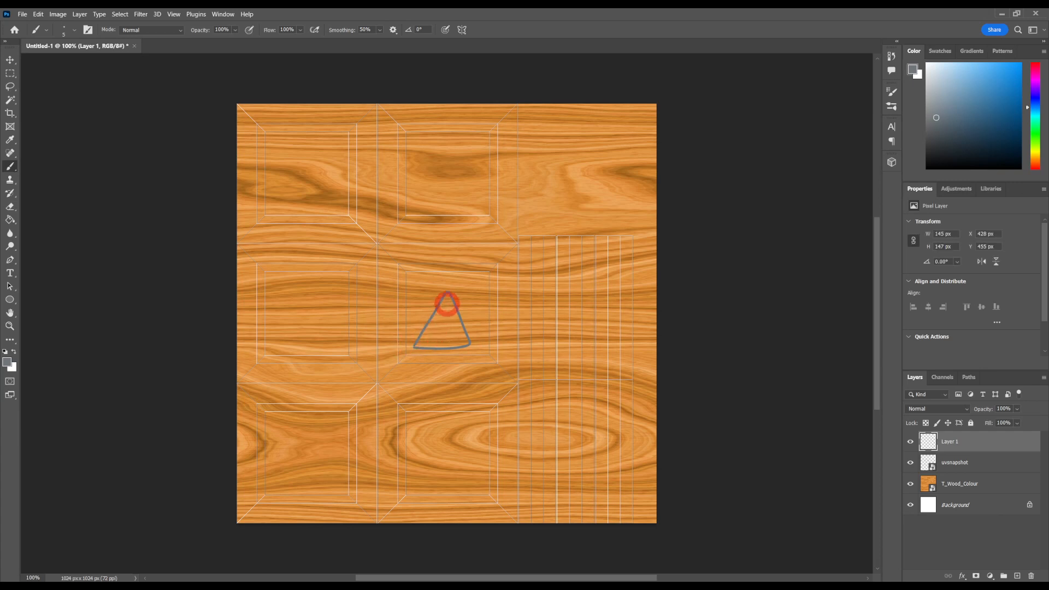
pyautogui.moveTo(445, 299); pyautogui.dragTo(448, 340)
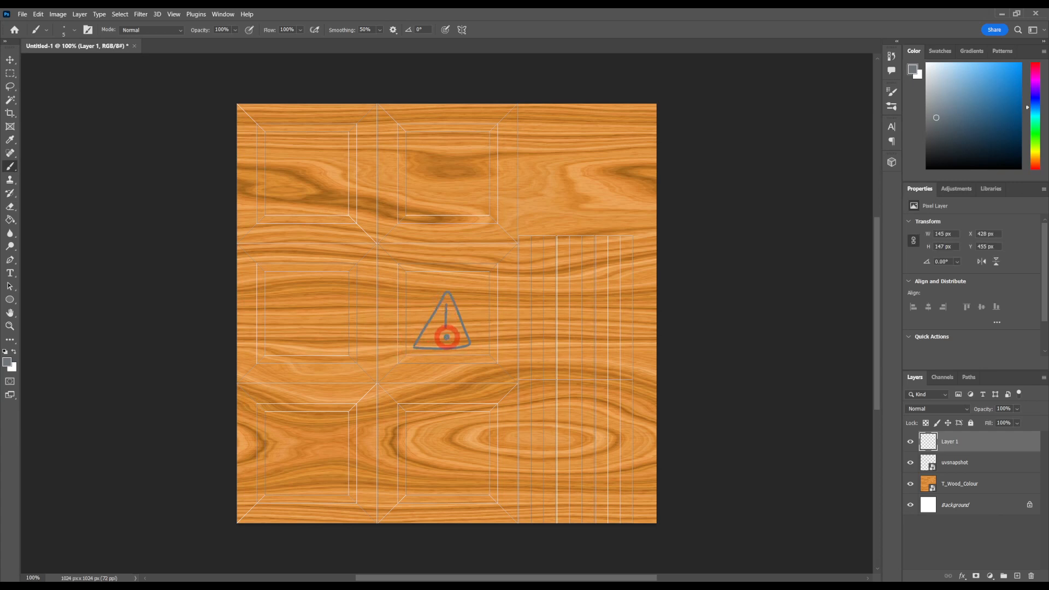
pyautogui.click(447, 337)
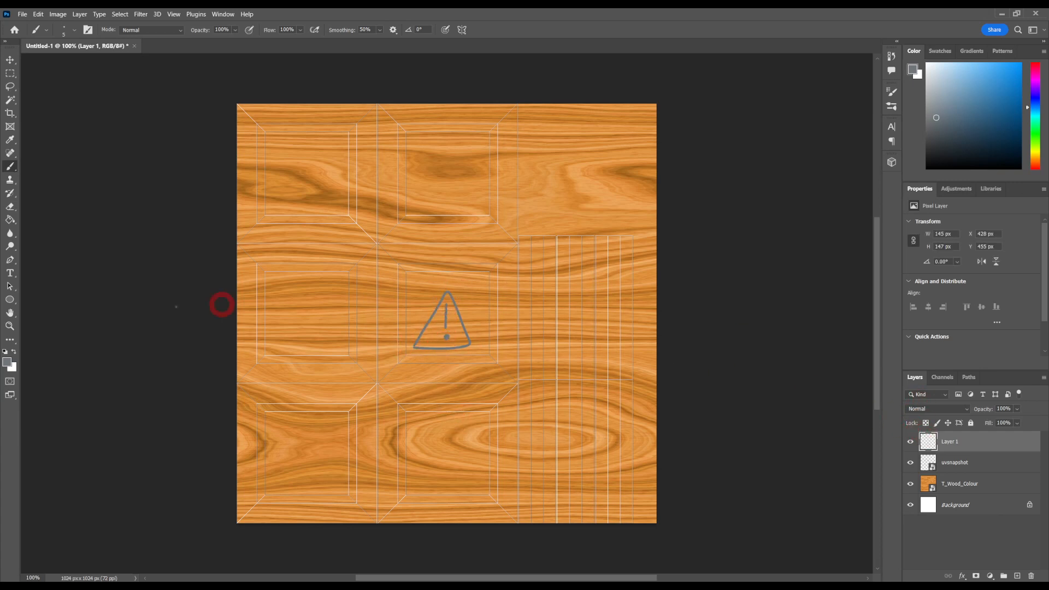
# Step: Set the foreground colour to pure red
pyautogui.click(12, 362)
pyautogui.moveTo(766, 189); pyautogui.dragTo(761, 159)
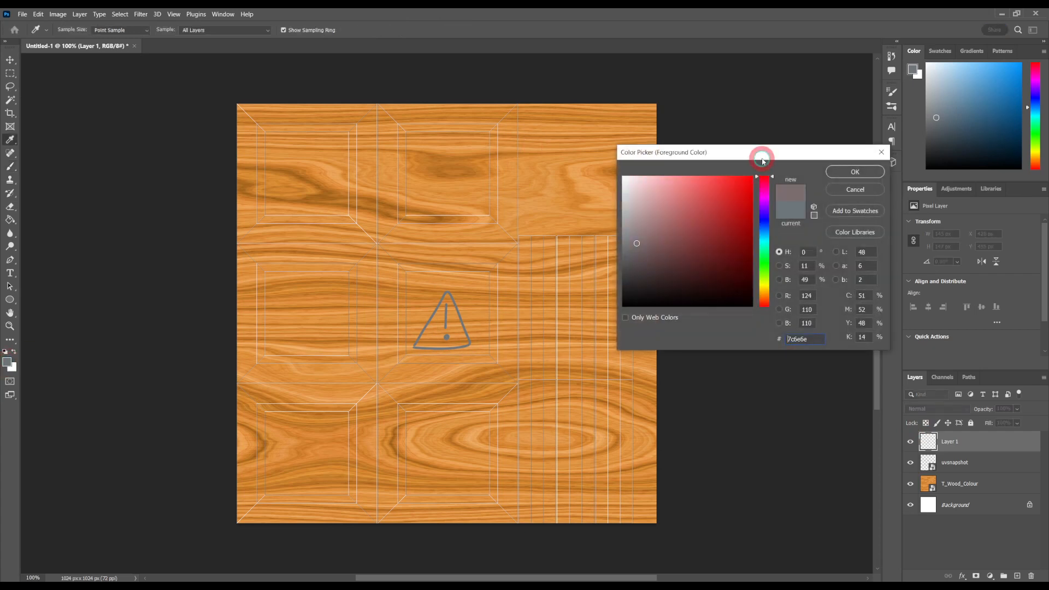
pyautogui.click(855, 171)
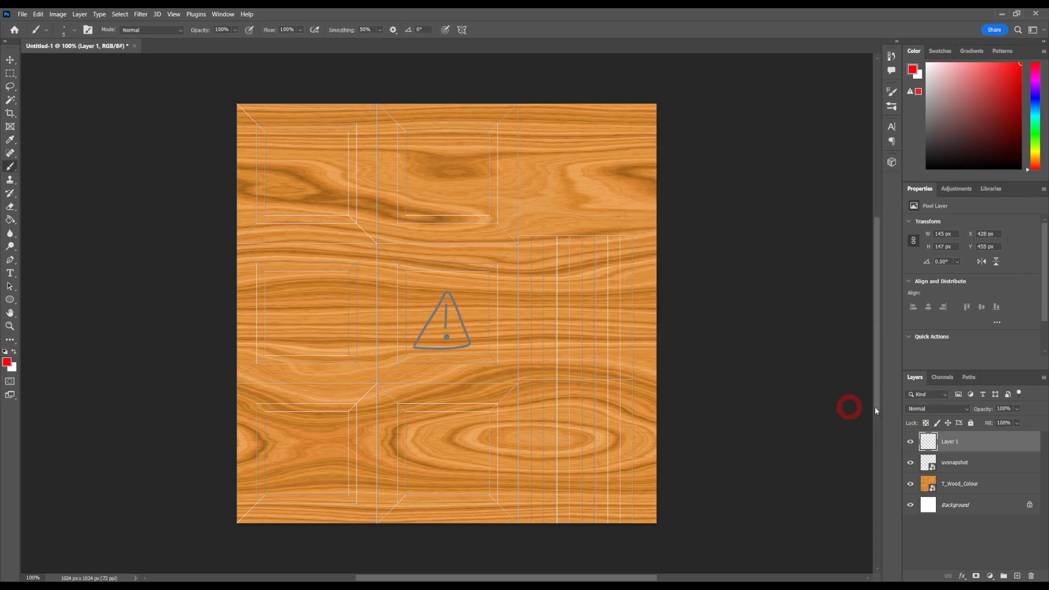
# Step: Add a Color Overlay effect to Layer 1 with the colour set to red #ff0000
pyautogui.doubleClick(923, 444)
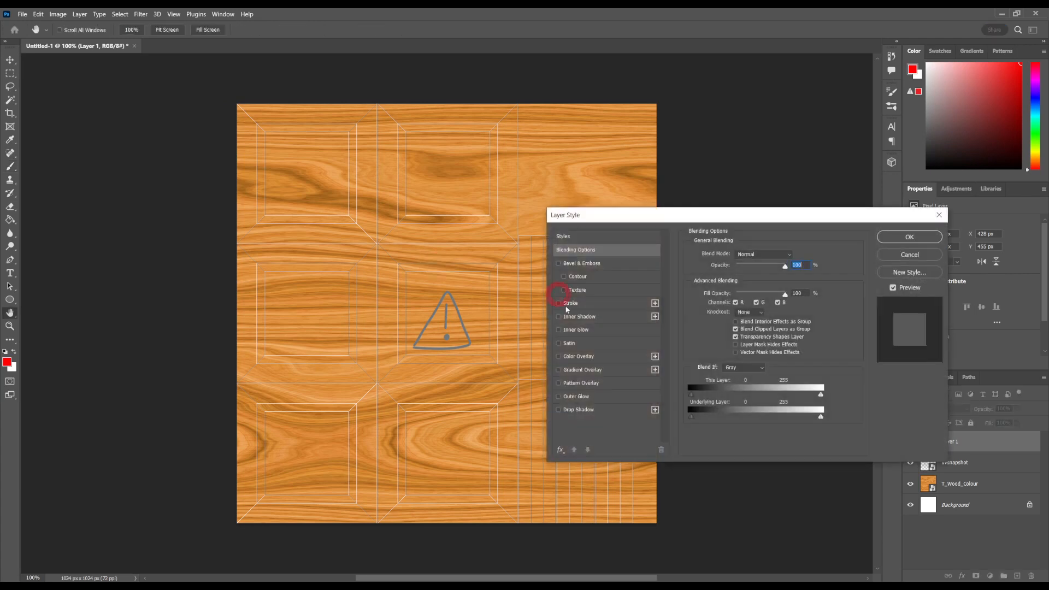
pyautogui.click(559, 358)
pyautogui.click(579, 358)
pyautogui.click(792, 262)
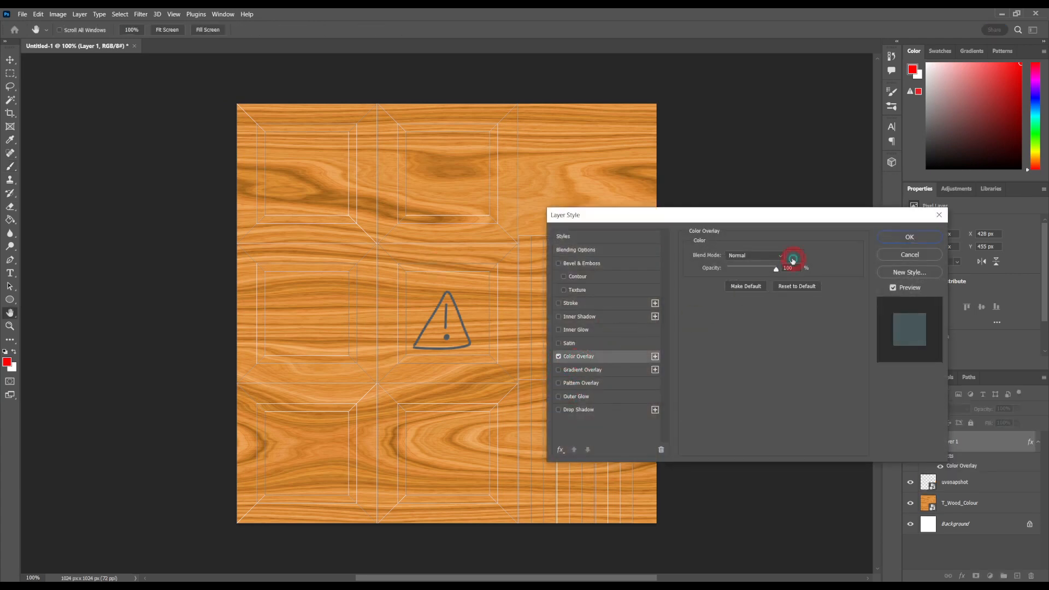
pyautogui.moveTo(765, 193); pyautogui.dragTo(775, 155)
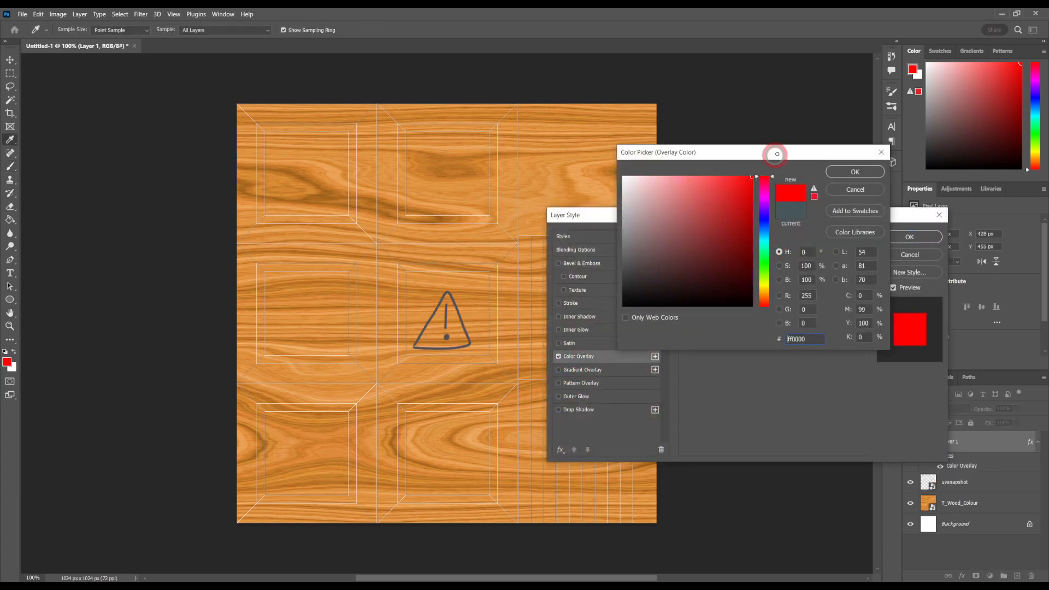
pyautogui.click(850, 171)
pyautogui.click(908, 236)
# Step: Review the Color Overlay settings in Layer 1's layer style, then return to the Brush tool
pyautogui.click(929, 443)
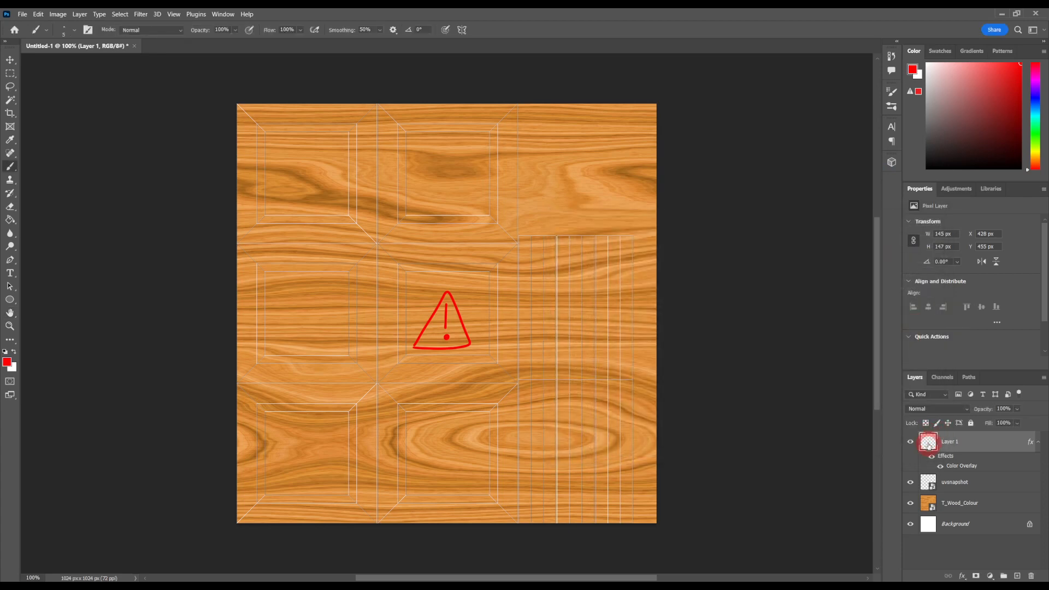
pyautogui.doubleClick(930, 444)
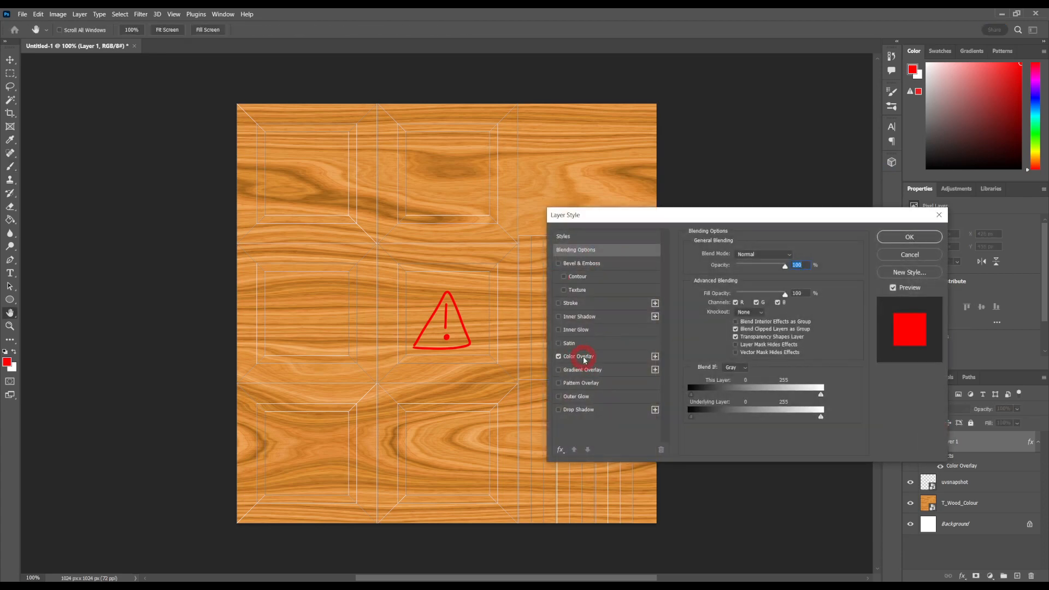
pyautogui.click(579, 356)
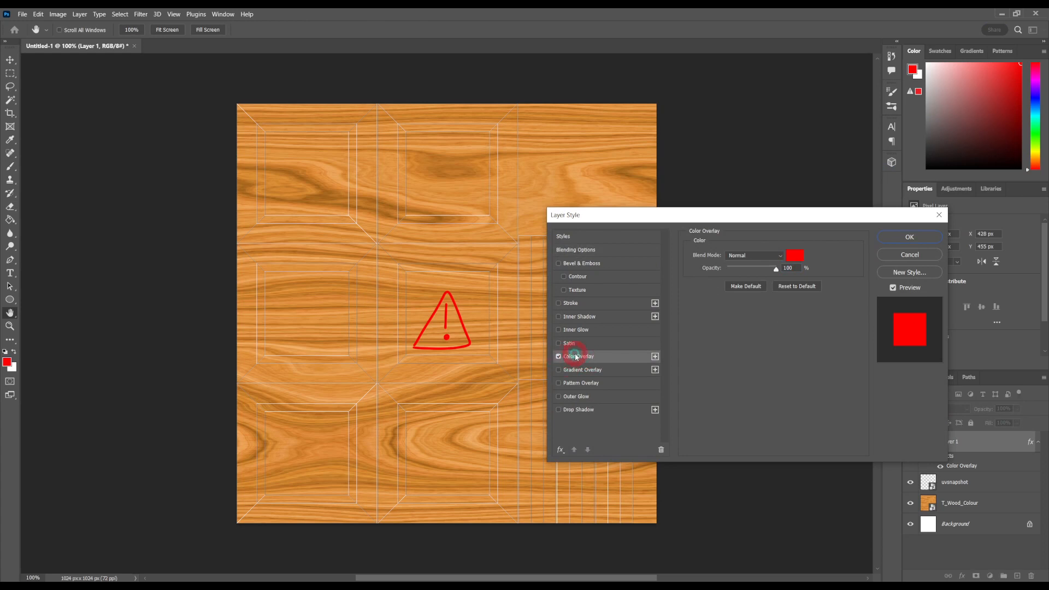
pyautogui.click(901, 238)
pyautogui.press('b')
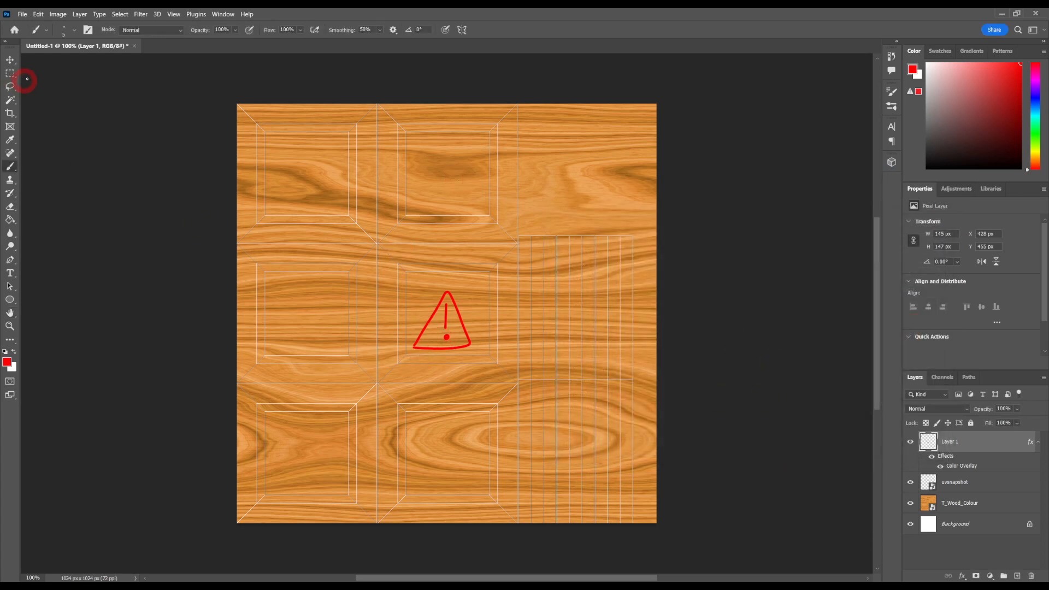
# Step: Duplicate the red warning symbol into the other five square UV panels with the Move tool
pyautogui.click(10, 59)
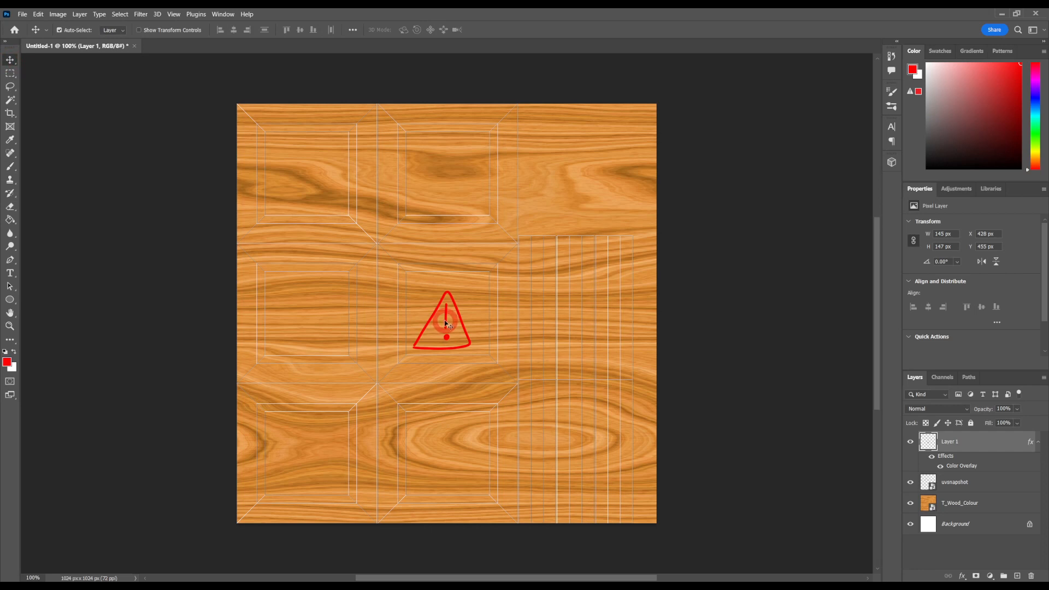
pyautogui.keyDown('alt'); pyautogui.moveTo(446, 323); pyautogui.dragTo(309, 314); pyautogui.keyUp('alt')
pyautogui.moveTo(310, 449); pyautogui.dragTo(450, 453)
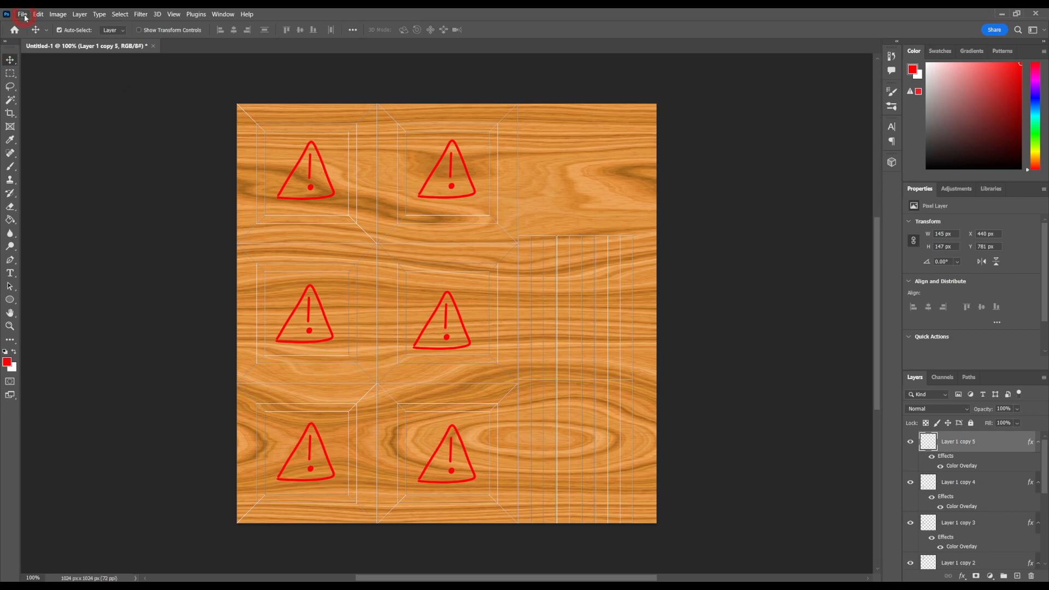
# Step: Hide the uvsnapshot layer so only the wood texture and the warning symbols show
pyautogui.scroll(-5, 932, 508)
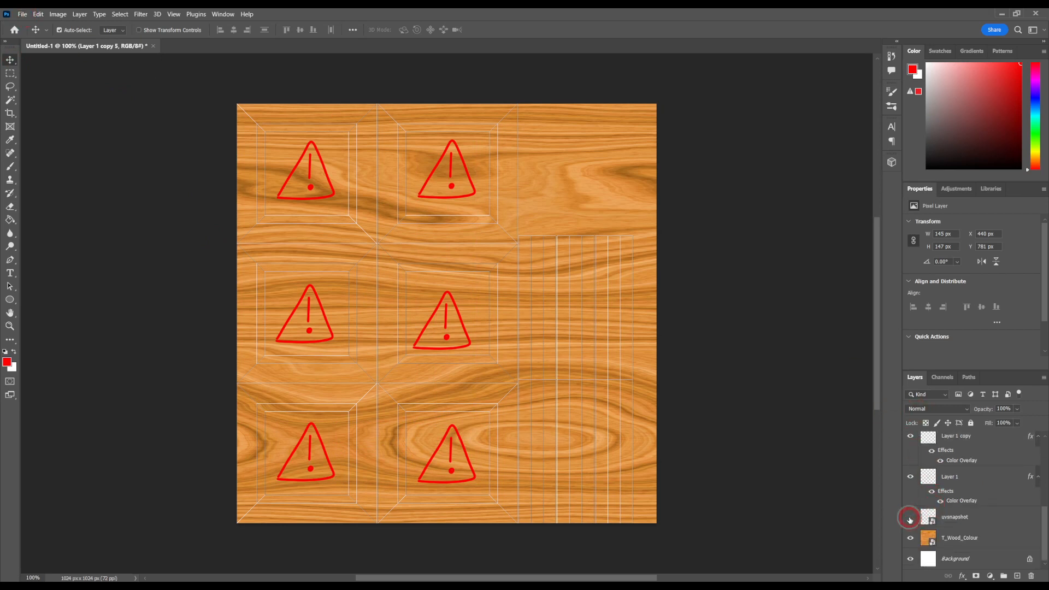
pyautogui.click(910, 518)
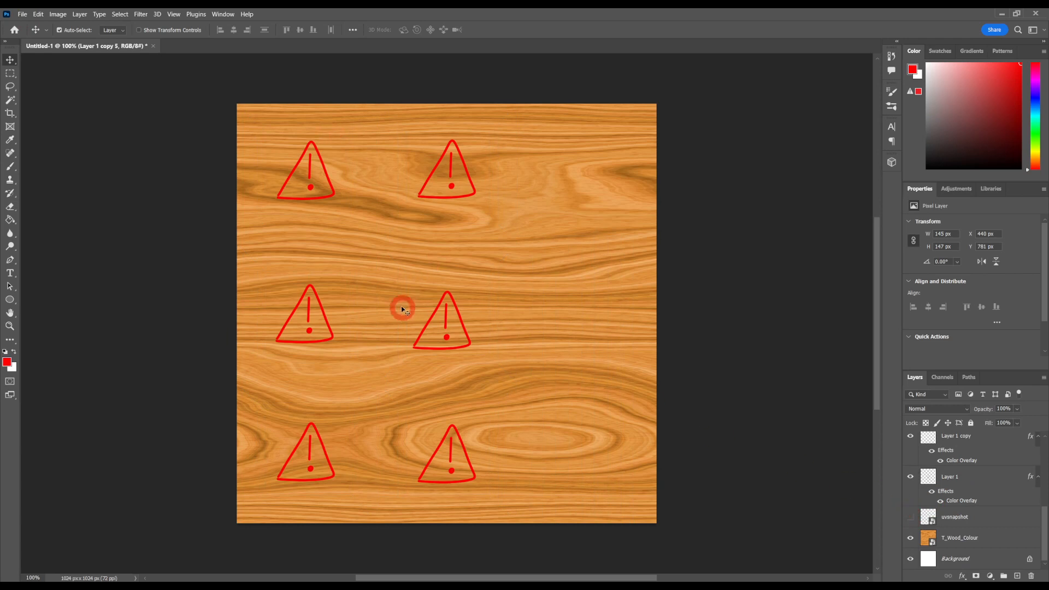
pyautogui.click(910, 519)
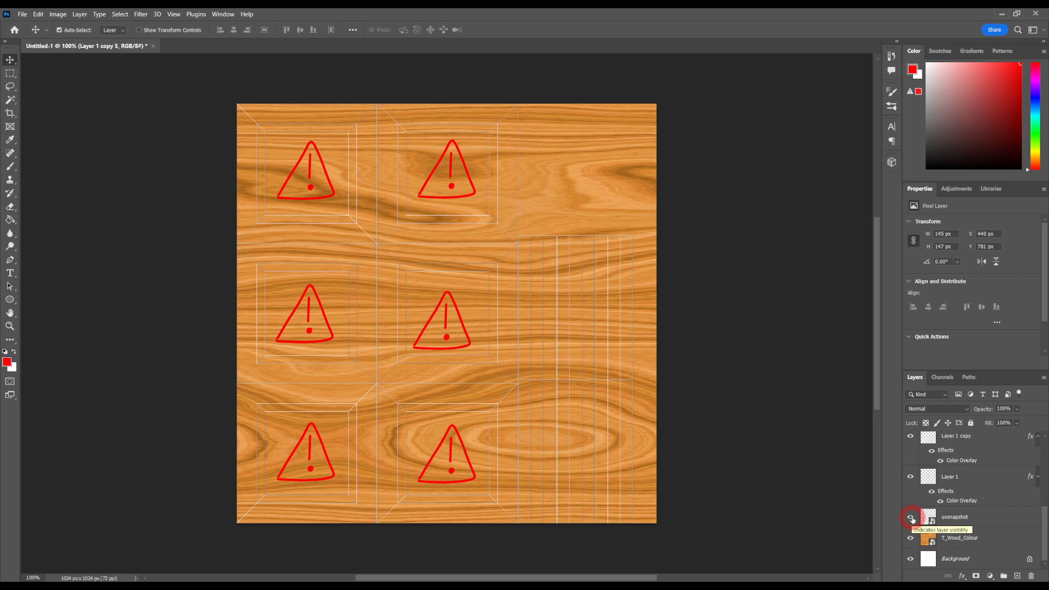
pyautogui.click(910, 518)
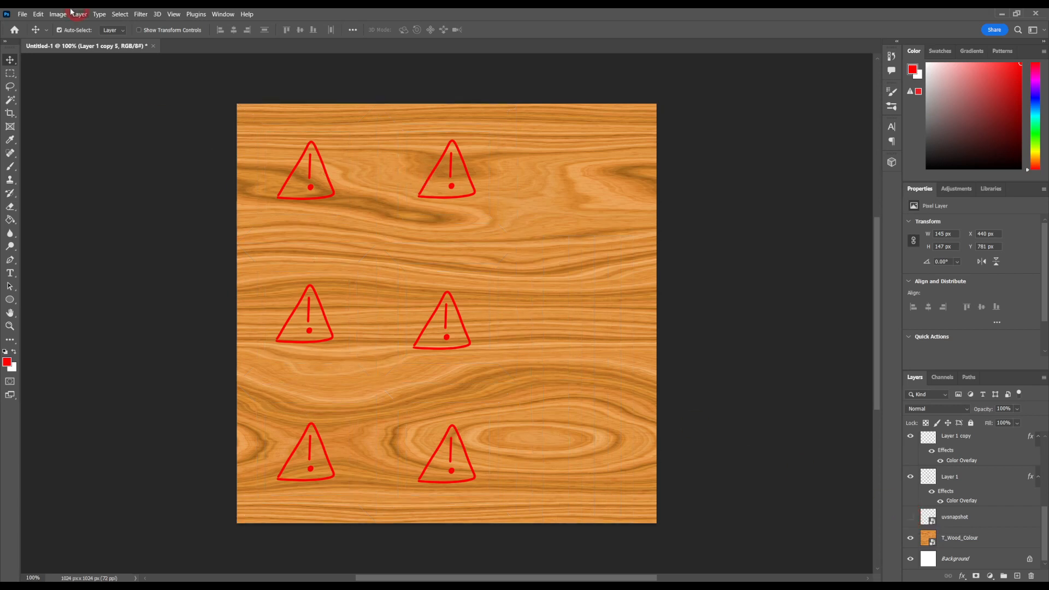
# Step: Save a copy of the texture to the Desktop as a JPEG named test, accepting the export options
pyautogui.click(22, 15)
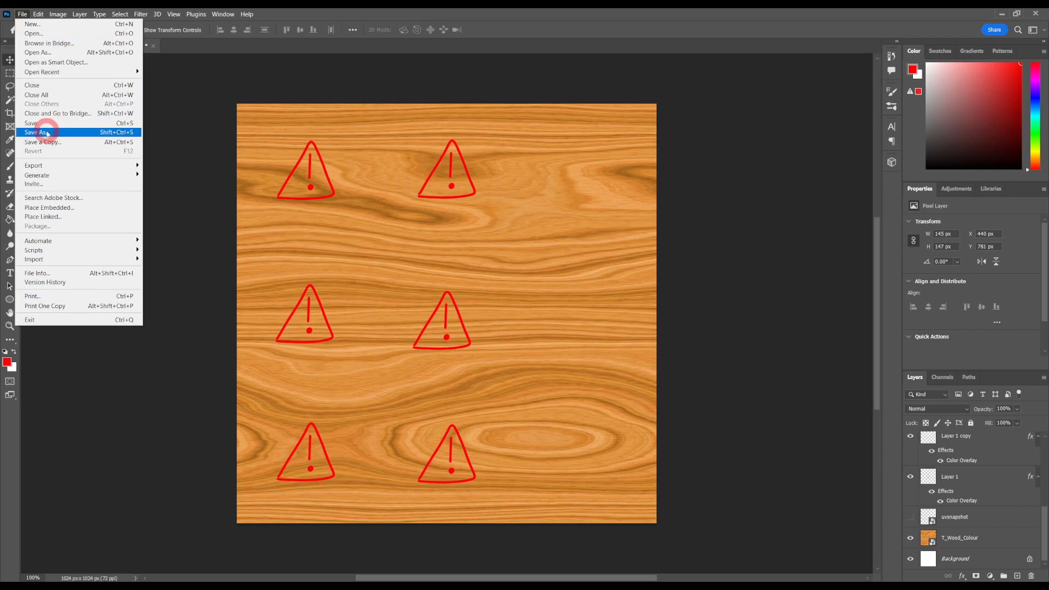
pyautogui.click(39, 143)
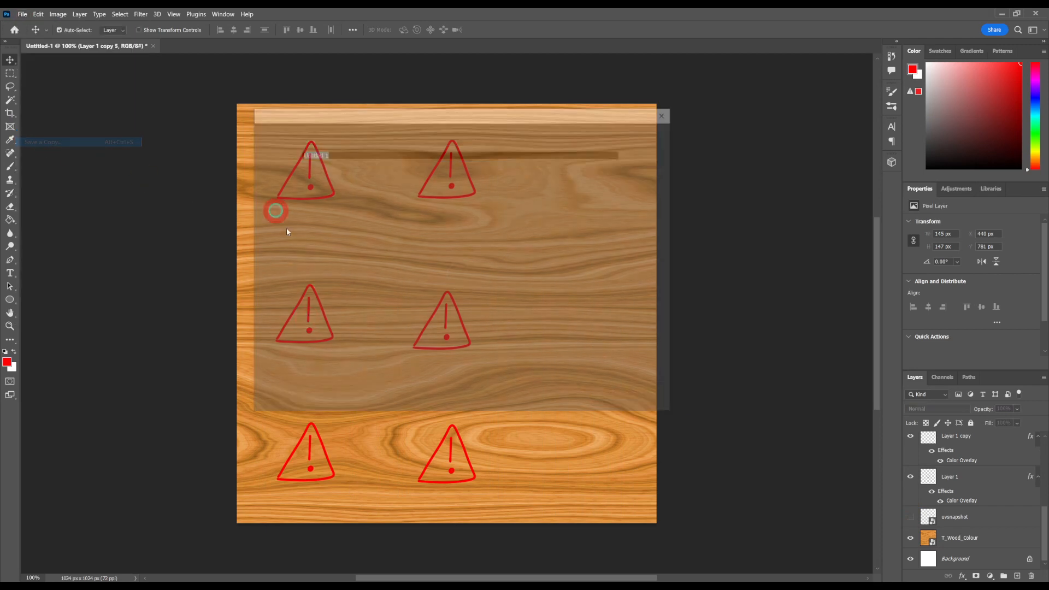
pyautogui.click(295, 399)
pyautogui.click(532, 355)
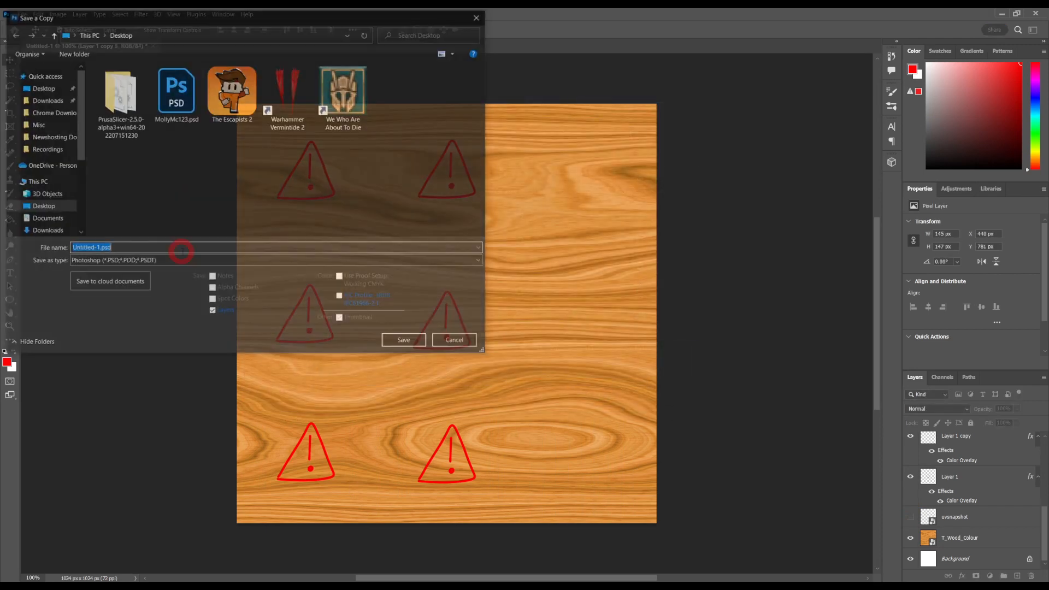
pyautogui.click(110, 261)
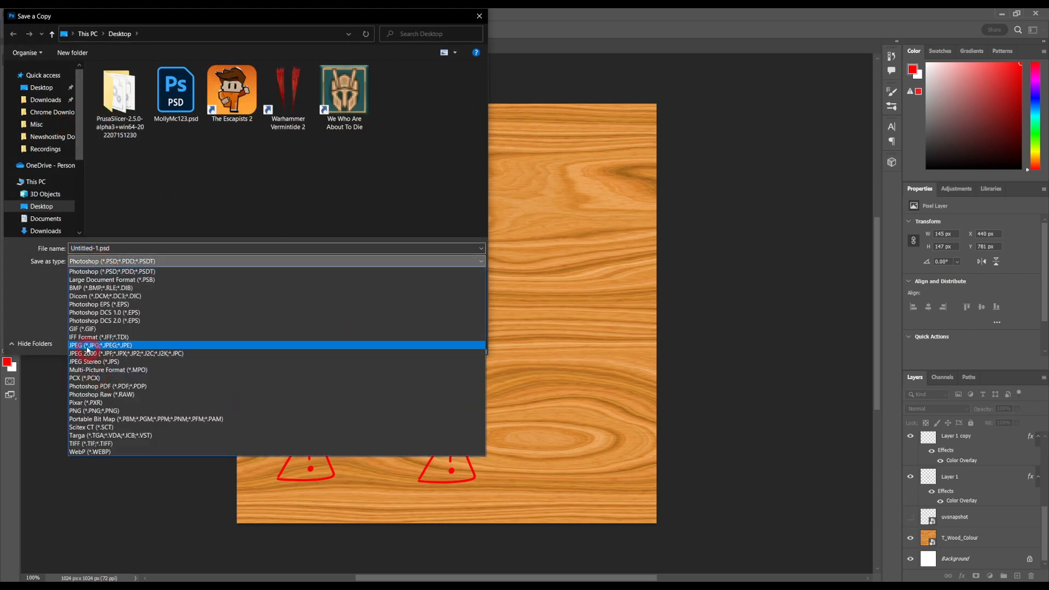
pyautogui.click(88, 345)
pyautogui.click(132, 248)
pyautogui.write('te')
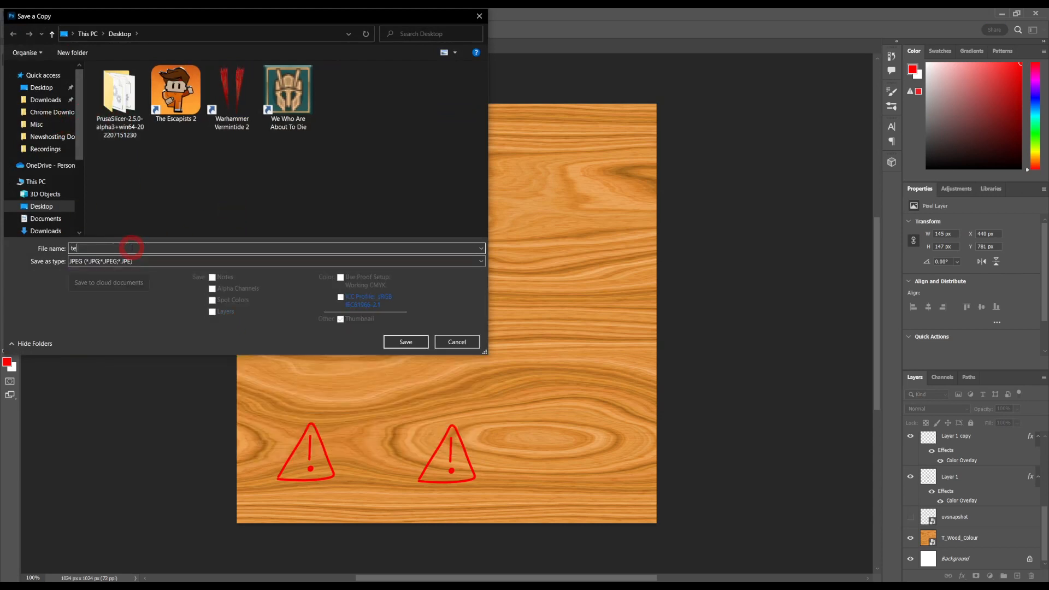
pyautogui.write('st')
pyautogui.press('Return')
pyautogui.press('Return')
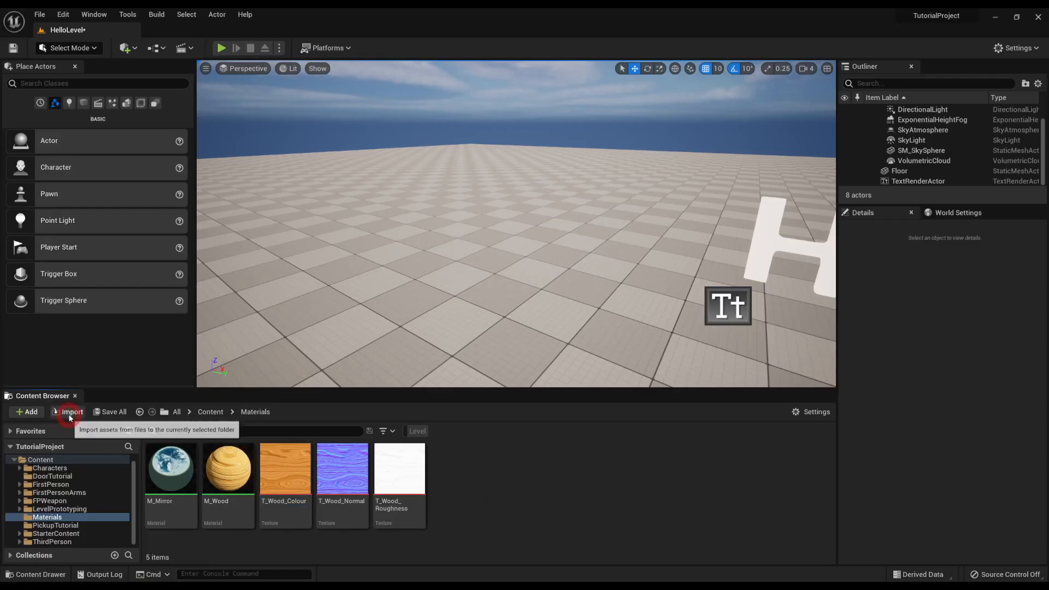
# Step: In Unreal Editor, import test.jpg from the Desktop into the project's Materials folder
pyautogui.click(68, 411)
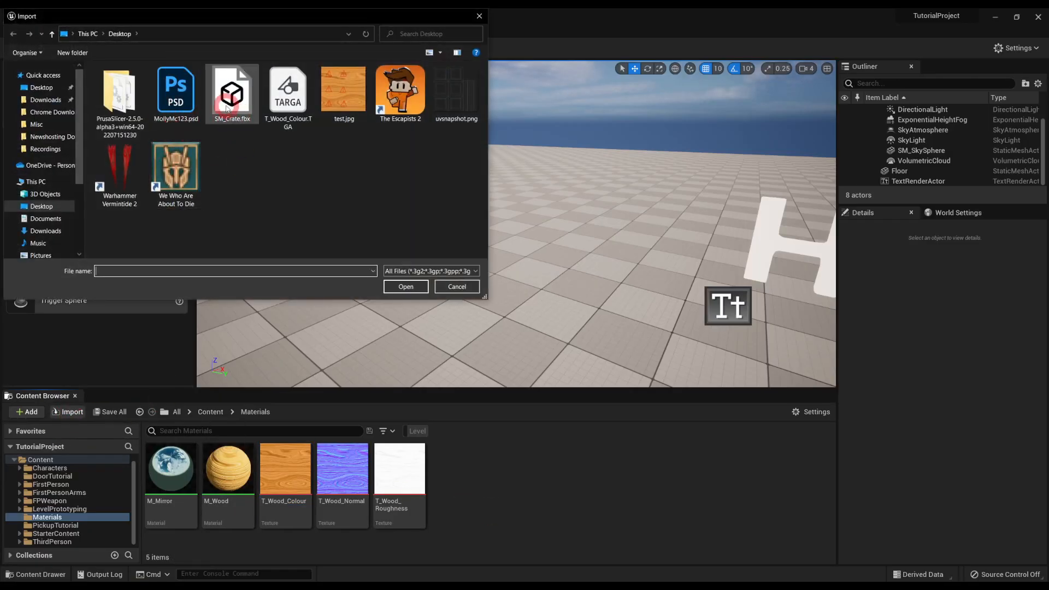
pyautogui.doubleClick(344, 91)
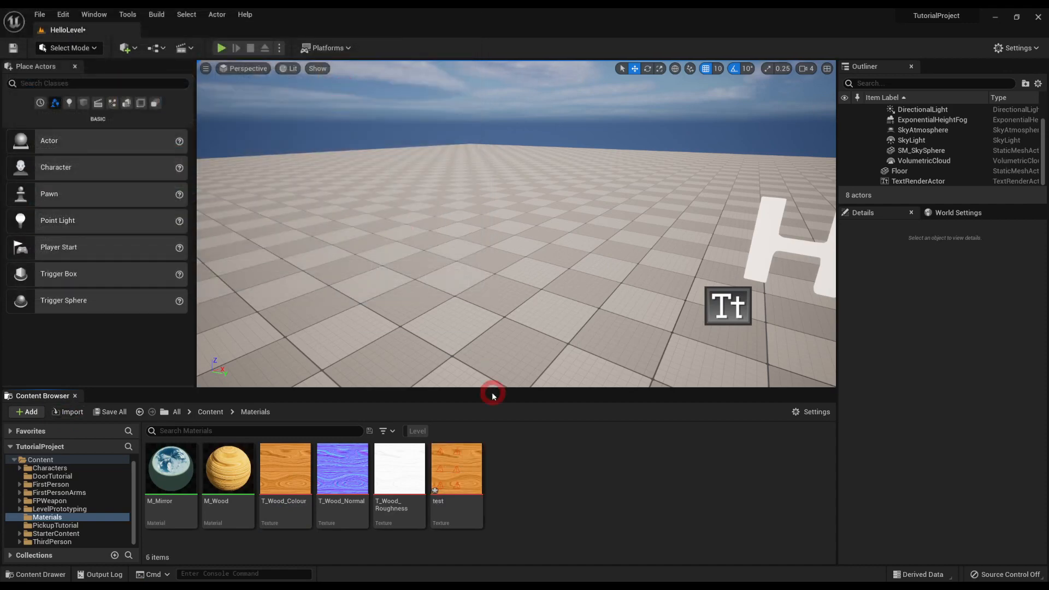
pyautogui.click(427, 470)
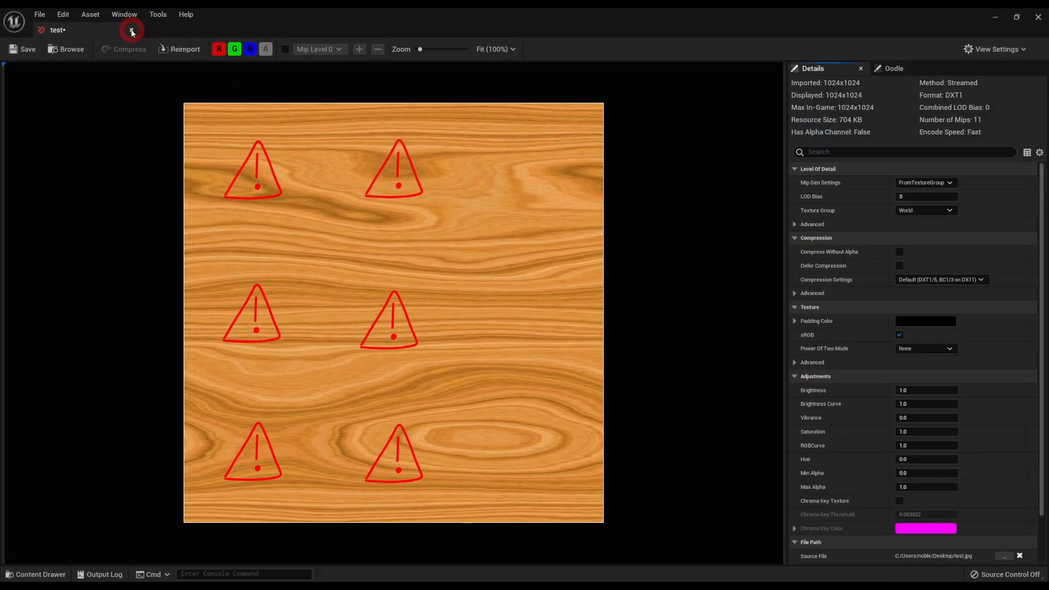
pyautogui.click(132, 32)
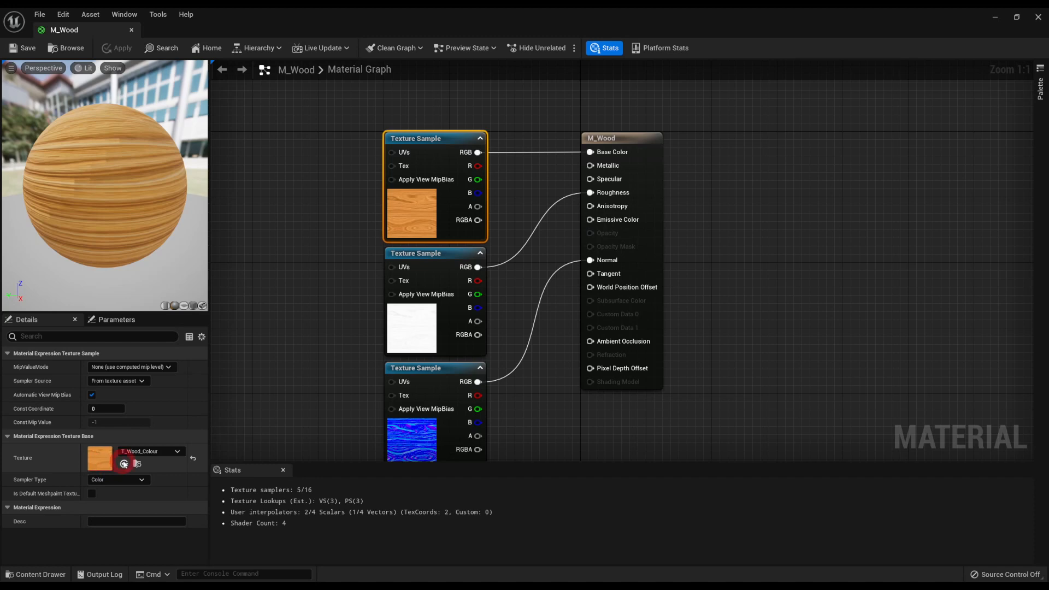
pyautogui.click(25, 575)
pyautogui.moveTo(493, 440); pyautogui.dragTo(281, 200)
pyautogui.press('Delete')
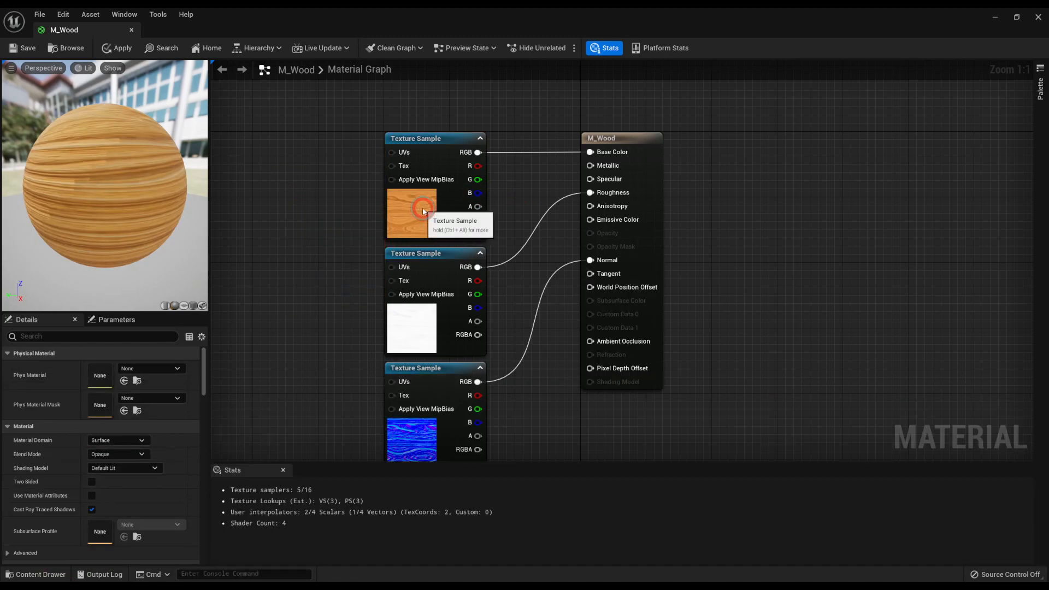
# Step: Set the texture of M_Wood's Base Color texture sample to test
pyautogui.click(423, 211)
pyautogui.click(151, 451)
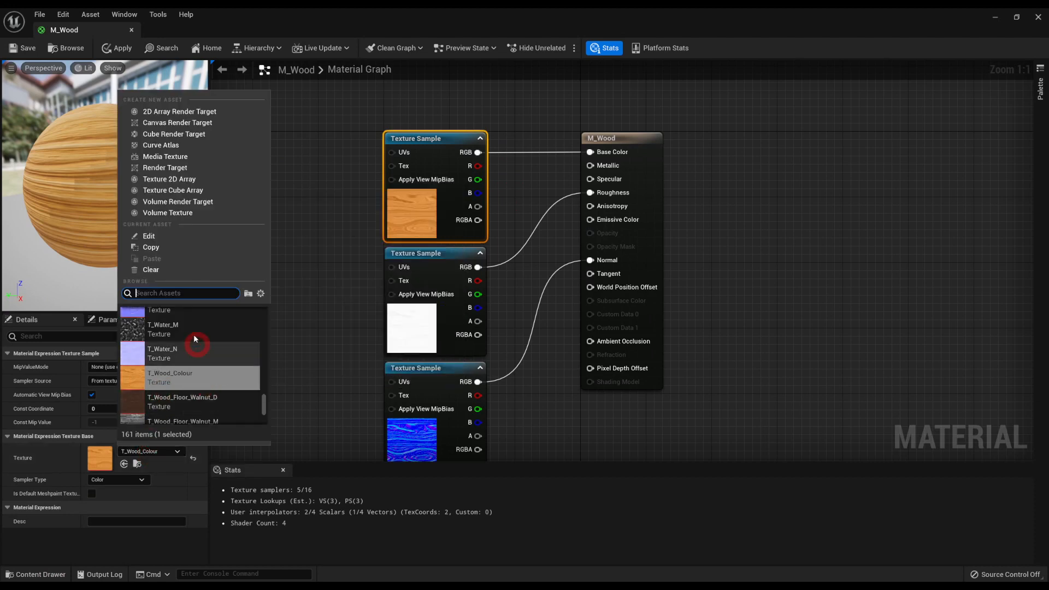
pyautogui.click(178, 316)
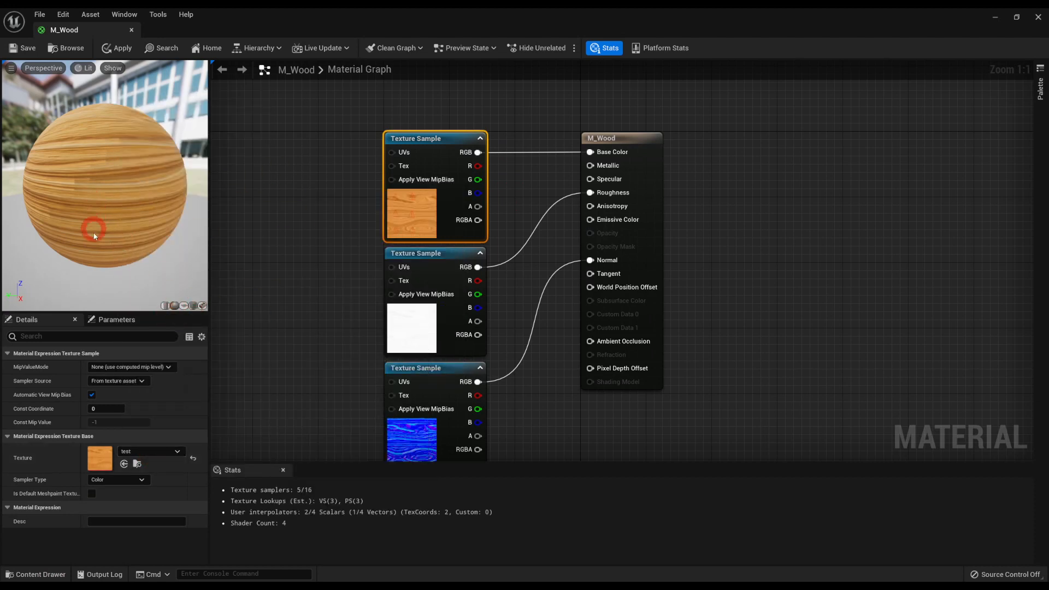
# Step: Preview M_Wood on a cube, then apply the material changes and close the material editor
pyautogui.click(185, 306)
pyautogui.moveTo(90, 223); pyautogui.dragTo(64, 196)
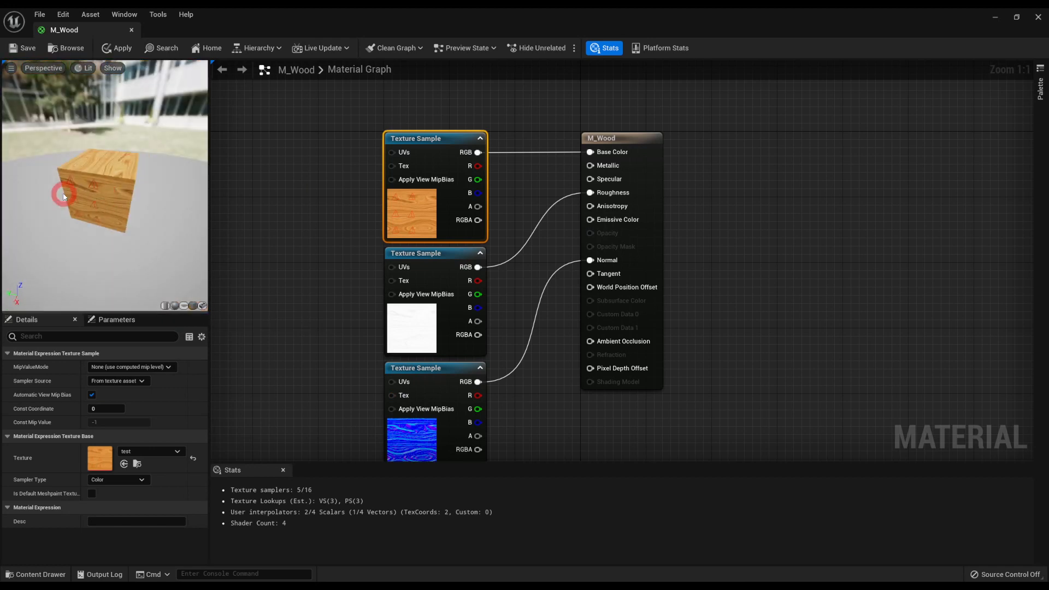
pyautogui.click(116, 49)
pyautogui.click(131, 30)
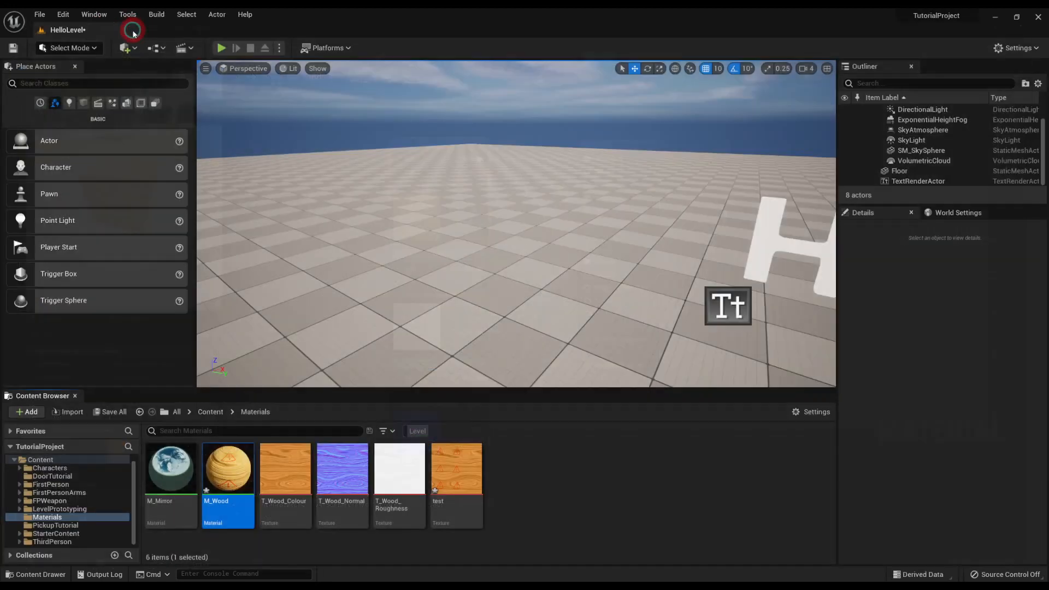
# Step: Place the SM_Crate mesh from the Content folder onto the floor of the level
pyautogui.click(40, 460)
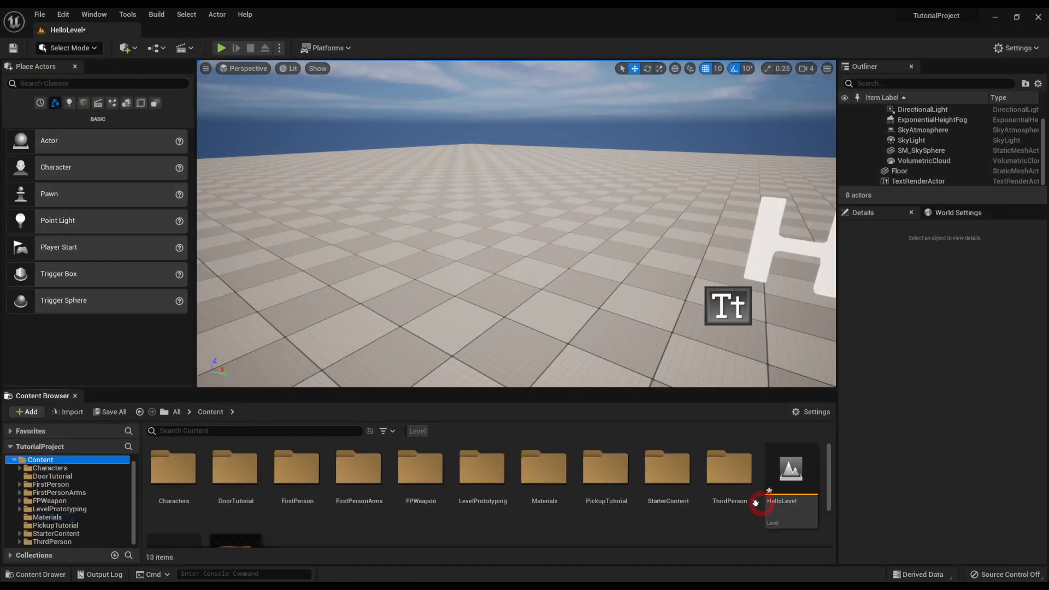
pyautogui.scroll(-2, 756, 503)
pyautogui.moveTo(230, 485); pyautogui.dragTo(445, 205)
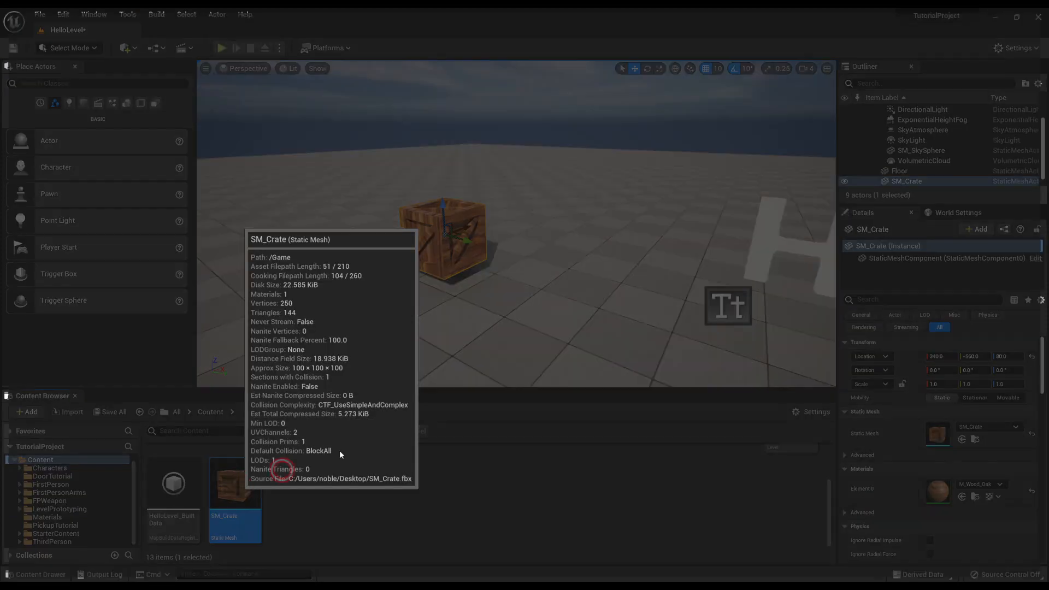
# Step: Assign the M_Wood material to the Element 0 slot of the SM_Crate mesh and inspect the crate's painted side
pyautogui.doubleClick(261, 520)
pyautogui.click(936, 130)
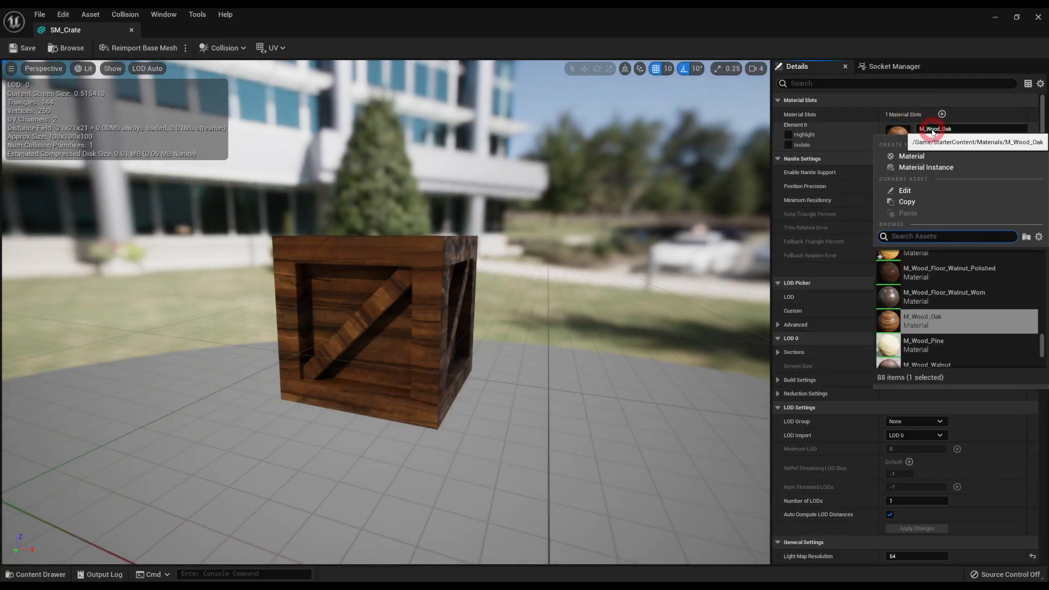
pyautogui.press('BackSpace')
pyautogui.write('wood')
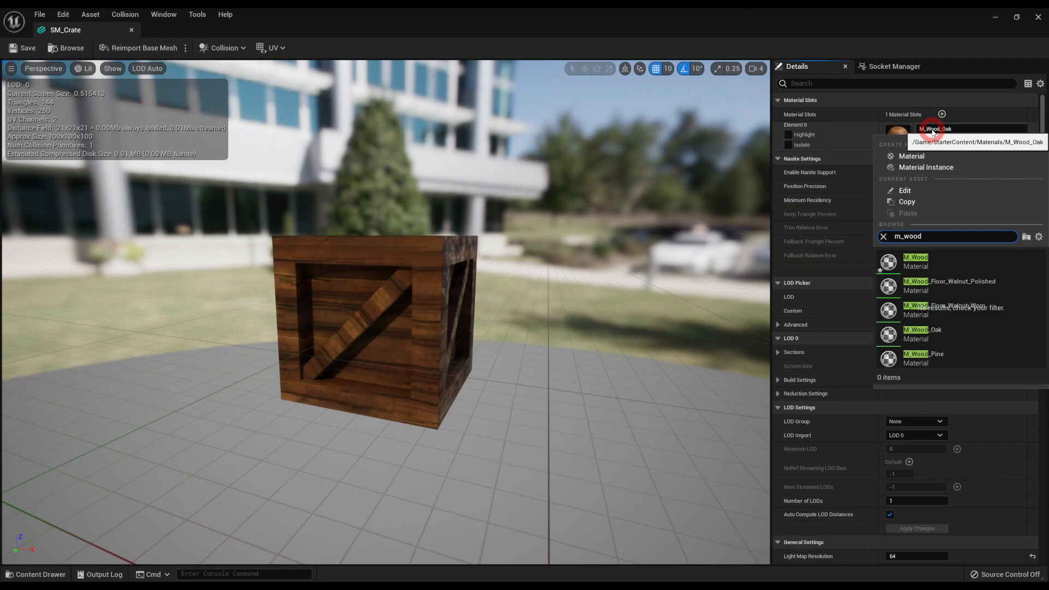
pyautogui.click(939, 259)
pyautogui.moveTo(532, 288); pyautogui.dragTo(556, 329)
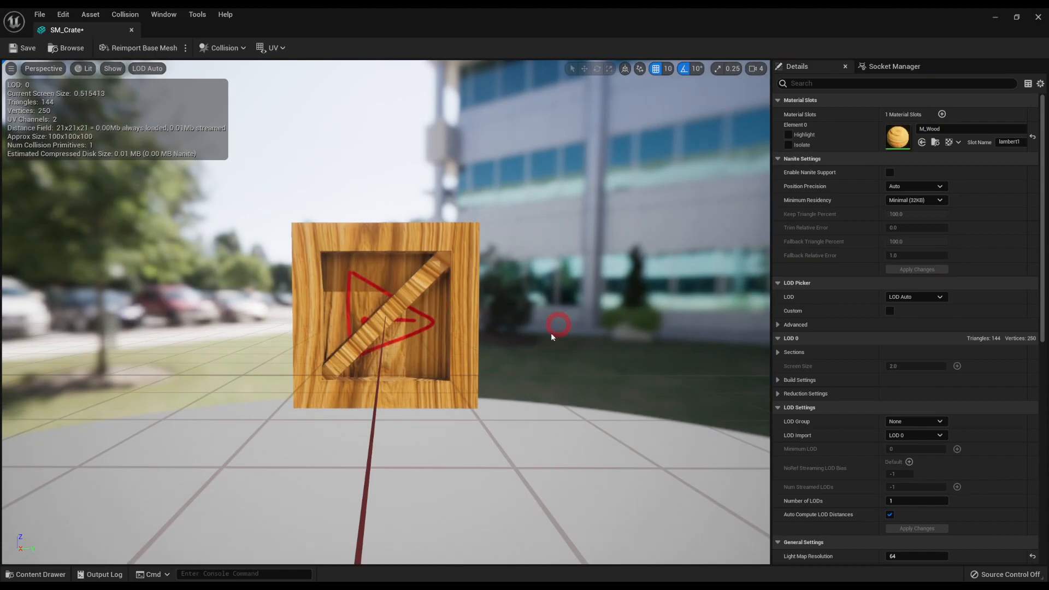
pyautogui.moveTo(471, 322)
pyautogui.mouseDown()
pyautogui.moveTo(497, 420)
pyautogui.moveTo(468, 328)
pyautogui.moveTo(335, 108)
pyautogui.moveTo(377, 509)
pyautogui.moveTo(370, 455)
pyautogui.moveTo(290, 391)
pyautogui.moveTo(342, 346)
pyautogui.moveTo(477, 335)
pyautogui.mouseUp()
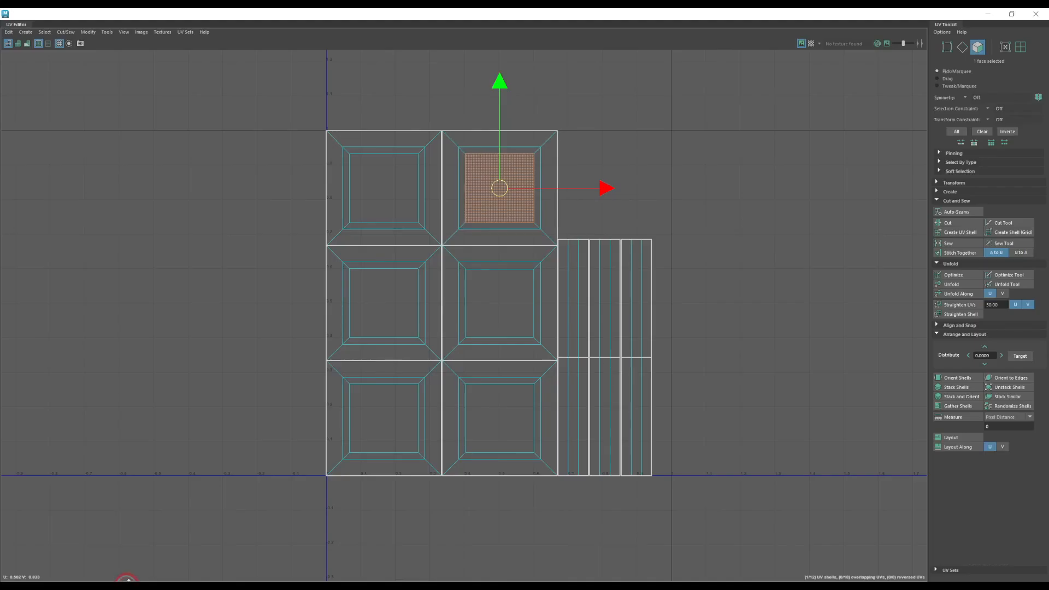
# Step: Compare the sideways warning symbol on the crate in Unreal Editor with the crate's faces and UV layout in Maya
pyautogui.moveTo(481, 16); pyautogui.dragTo(514, 419)
pyautogui.click(331, 489)
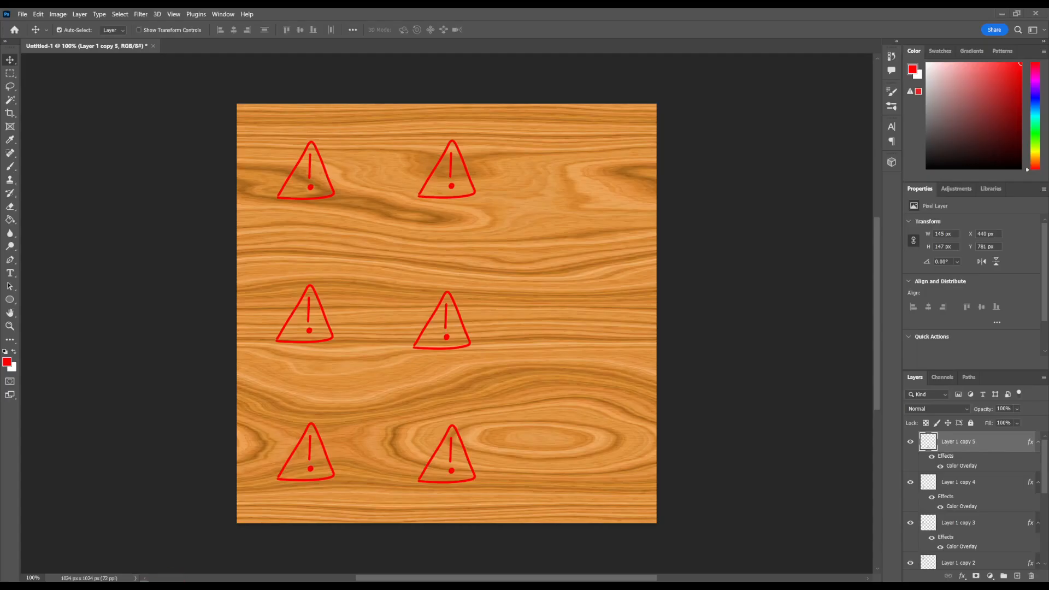
pyautogui.moveTo(144, 580)
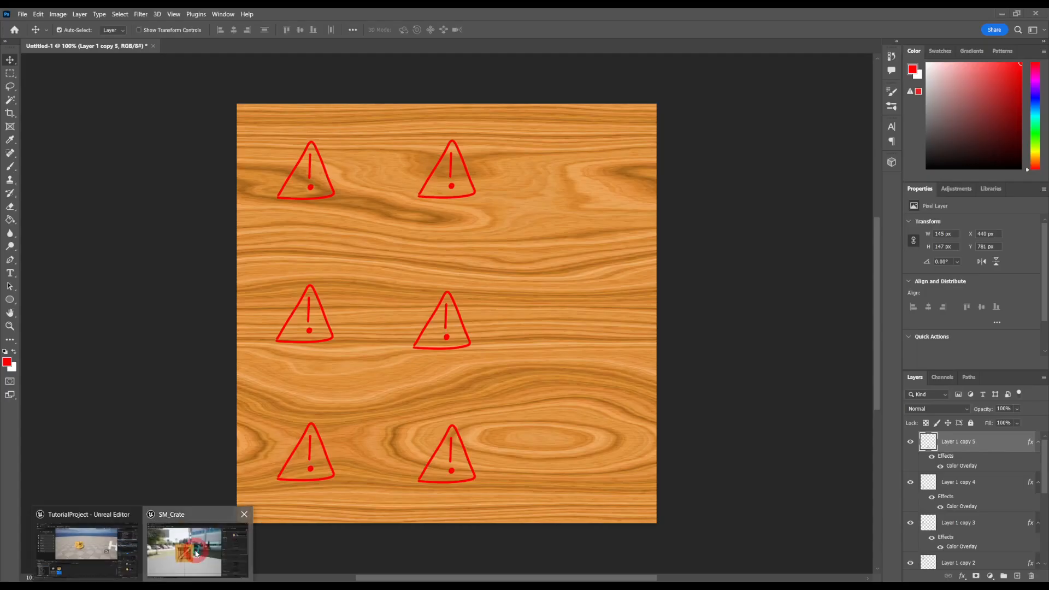
pyautogui.click(196, 550)
pyautogui.moveTo(475, 250); pyautogui.dragTo(532, 299)
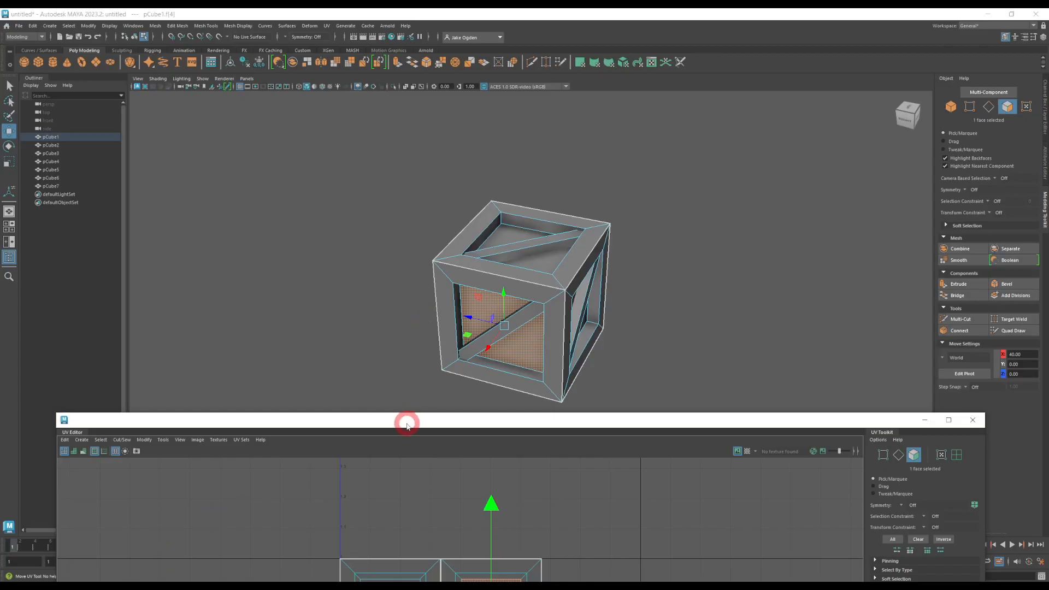
pyautogui.moveTo(406, 426); pyautogui.dragTo(445, 124)
pyautogui.doubleClick(445, 124)
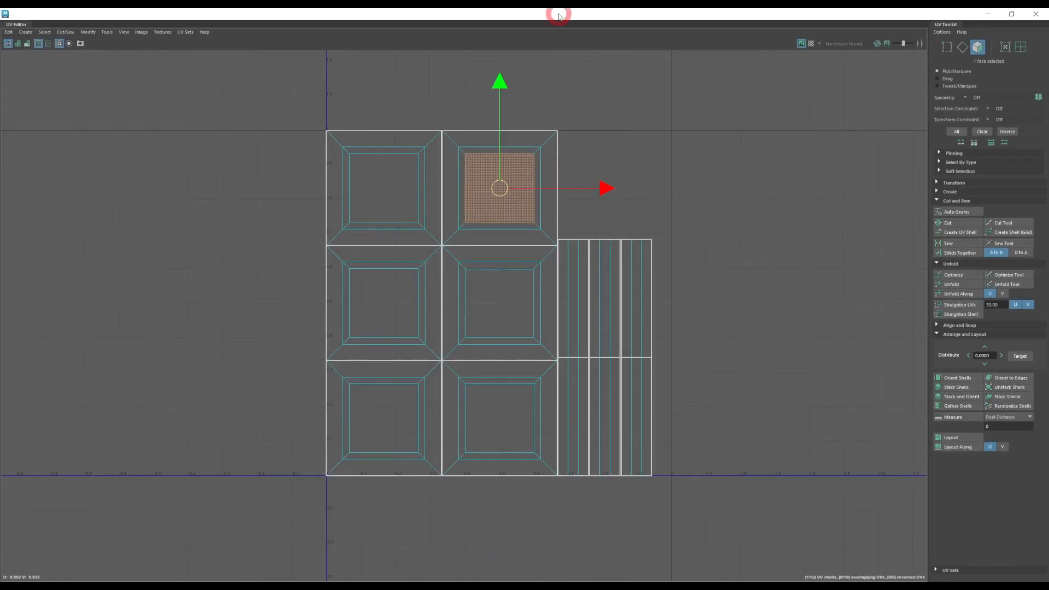
# Step: In Maya, open Hypershade and connect a File texture to the Color of the lambert1 material
pyautogui.moveTo(559, 16); pyautogui.dragTo(487, 425)
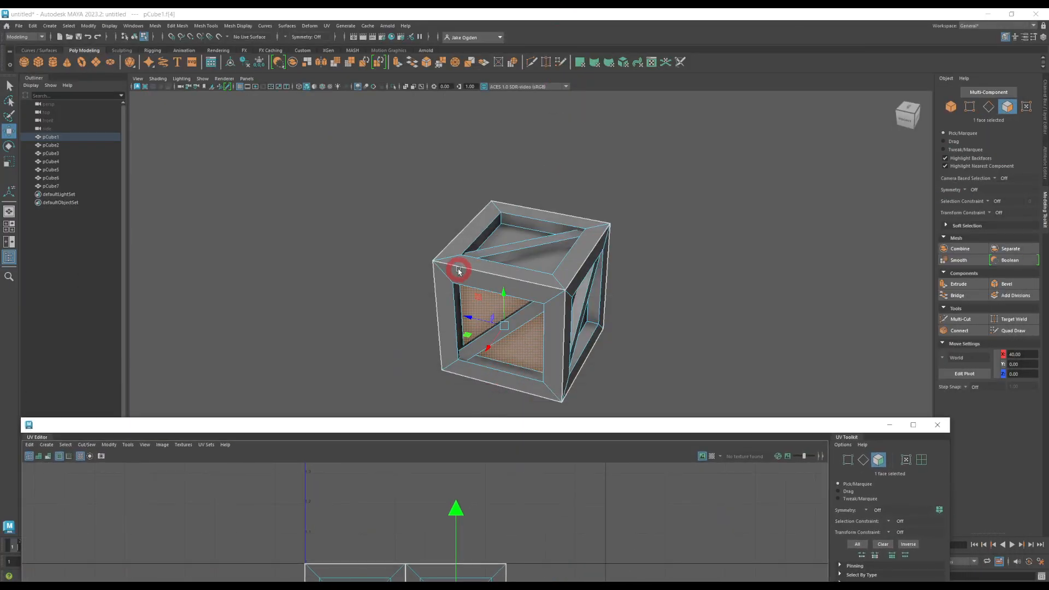
pyautogui.click(389, 222)
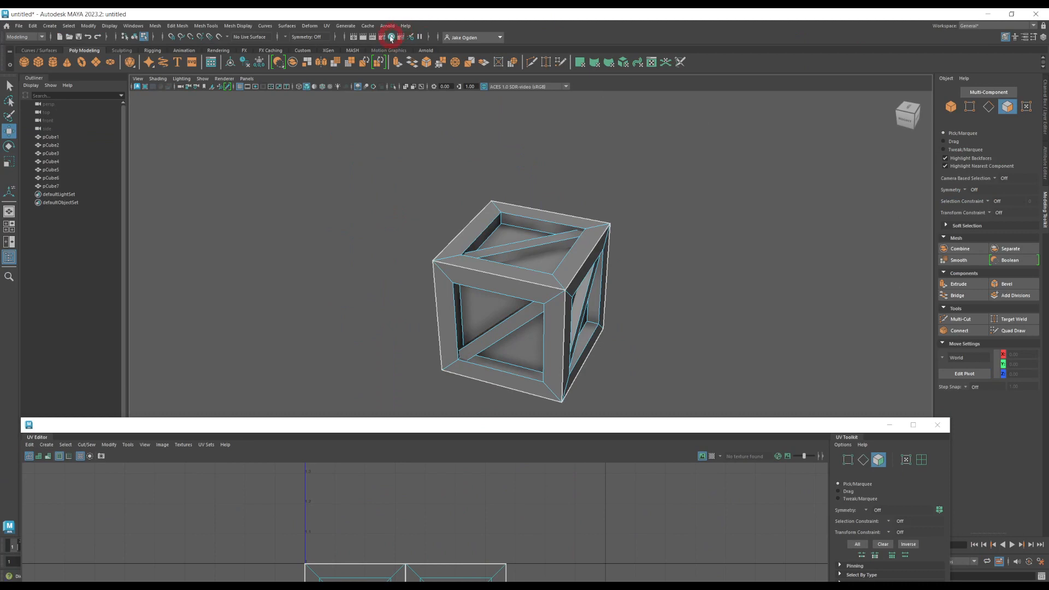
pyautogui.click(392, 37)
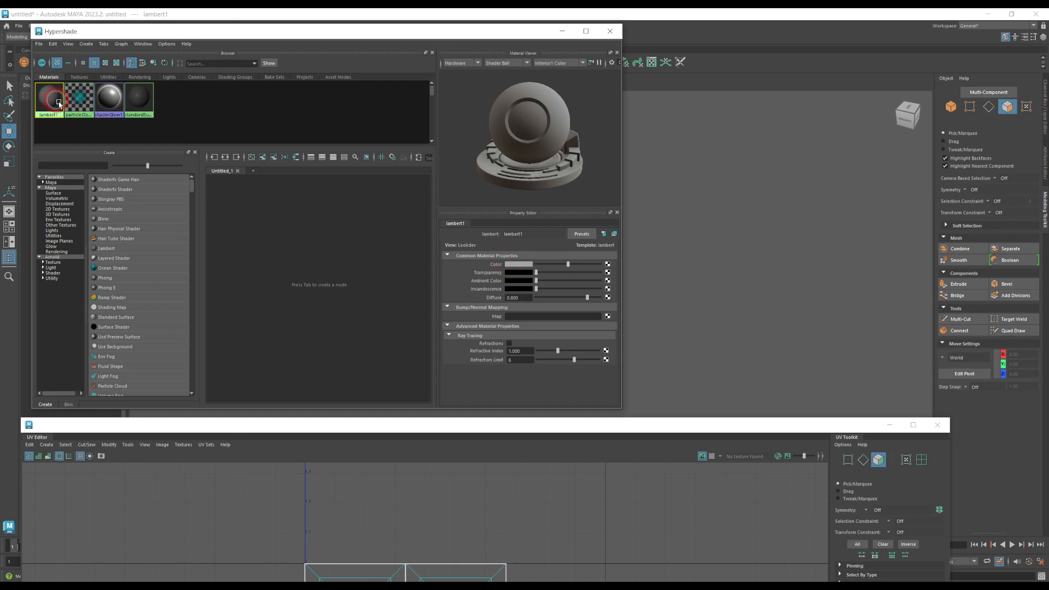
pyautogui.moveTo(300, 33); pyautogui.dragTo(354, 72)
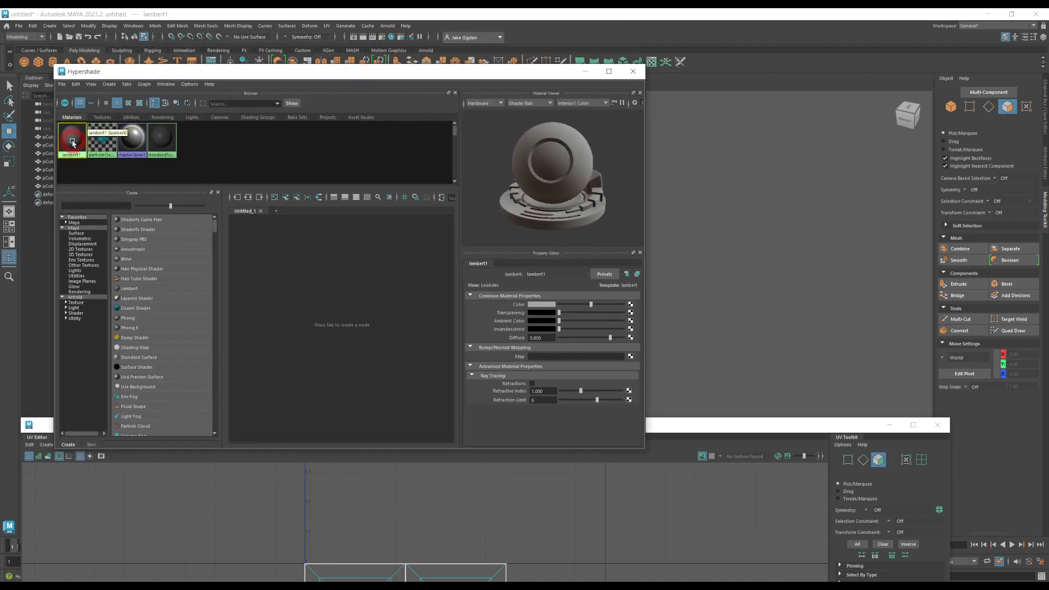
pyautogui.click(526, 304)
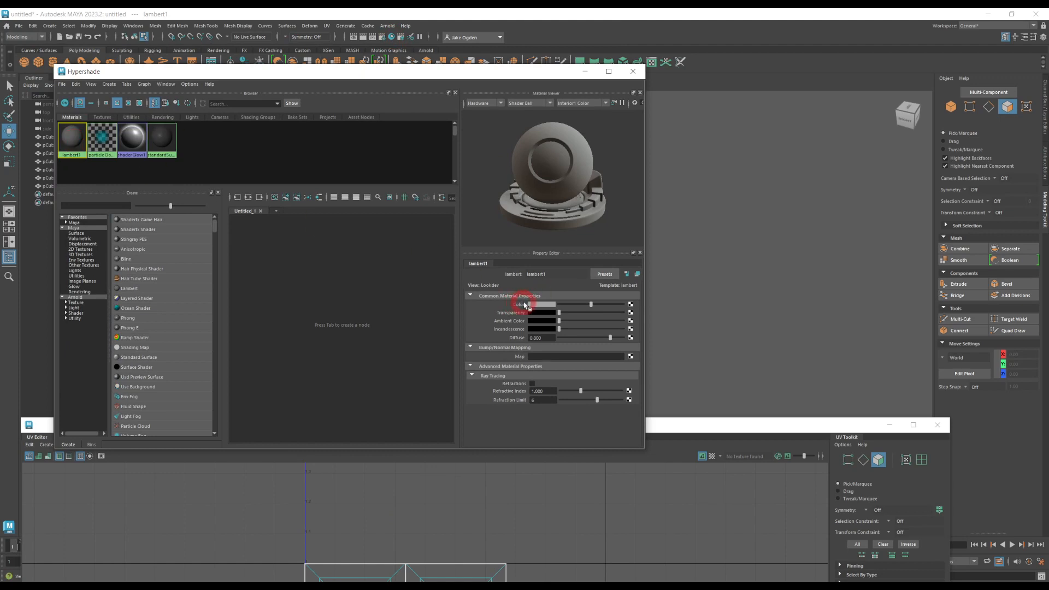
pyautogui.click(631, 305)
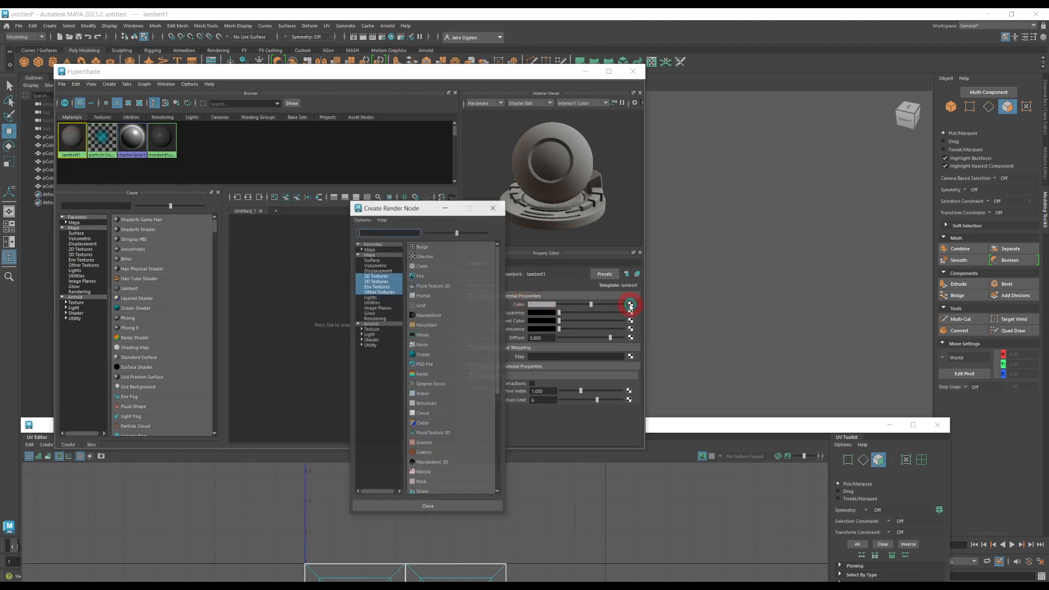
pyautogui.click(418, 275)
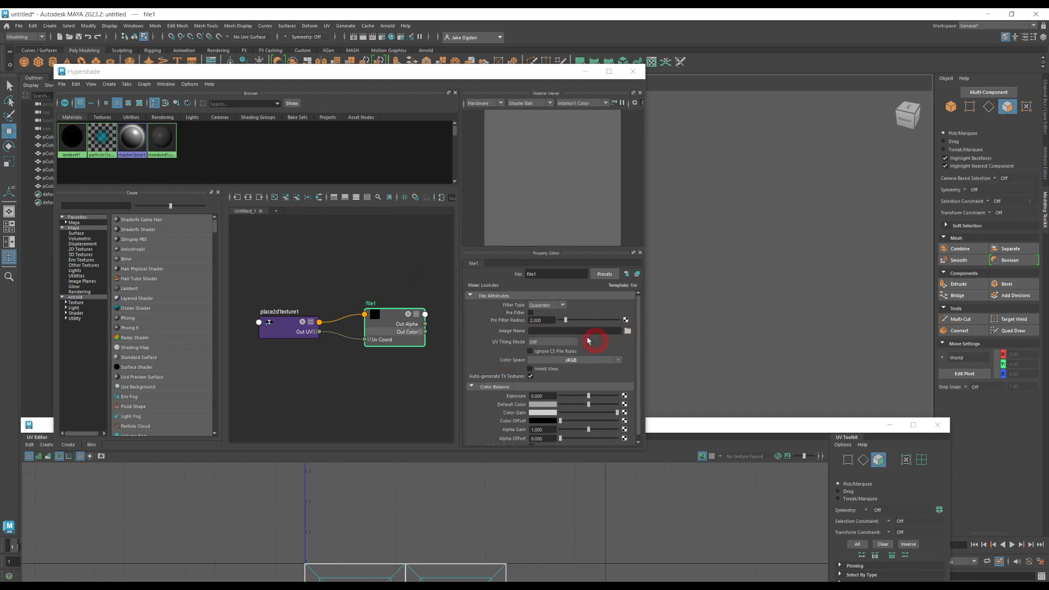
# Step: Load test.jpg from the Desktop into the File texture and close Hypershade
pyautogui.click(627, 332)
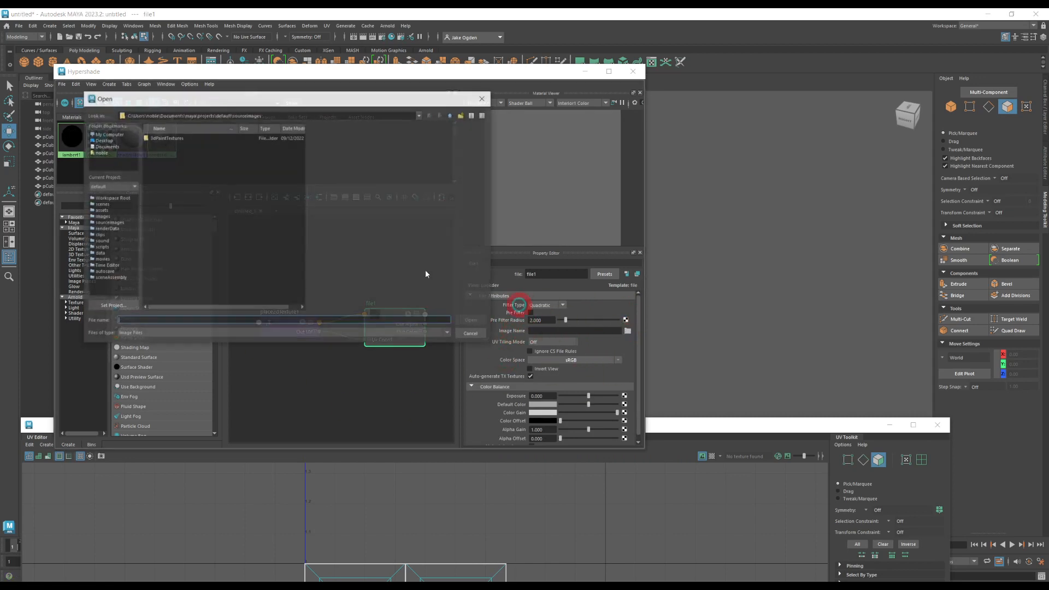
pyautogui.click(98, 140)
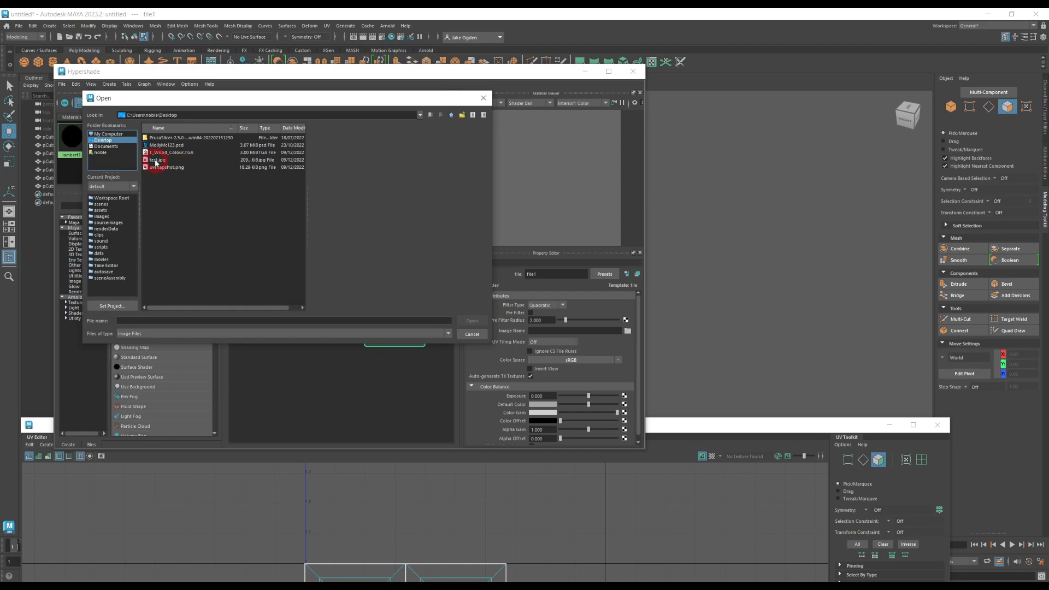
pyautogui.doubleClick(156, 161)
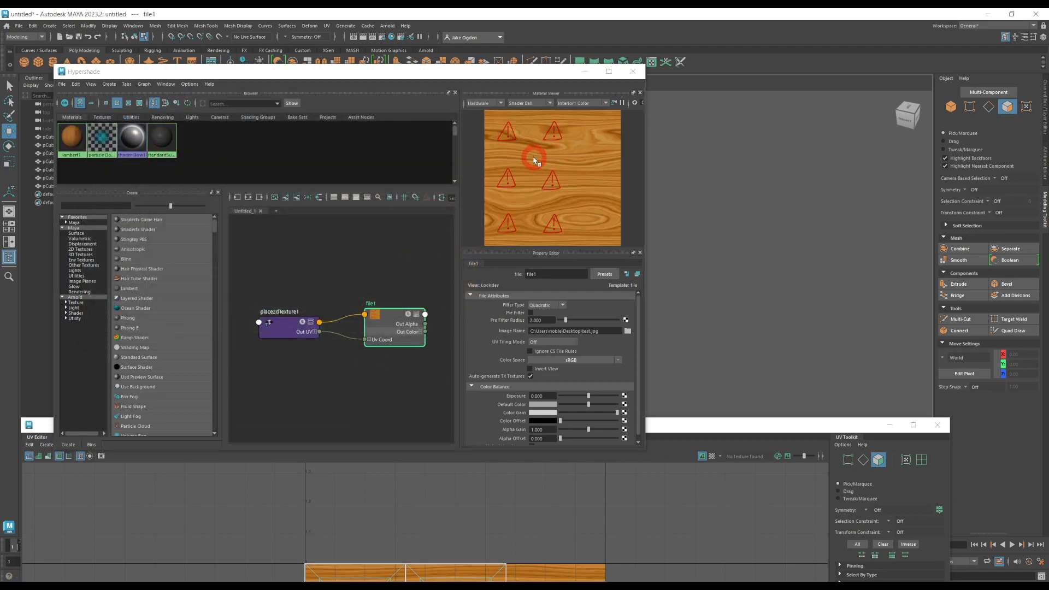
pyautogui.moveTo(304, 71); pyautogui.dragTo(286, 89)
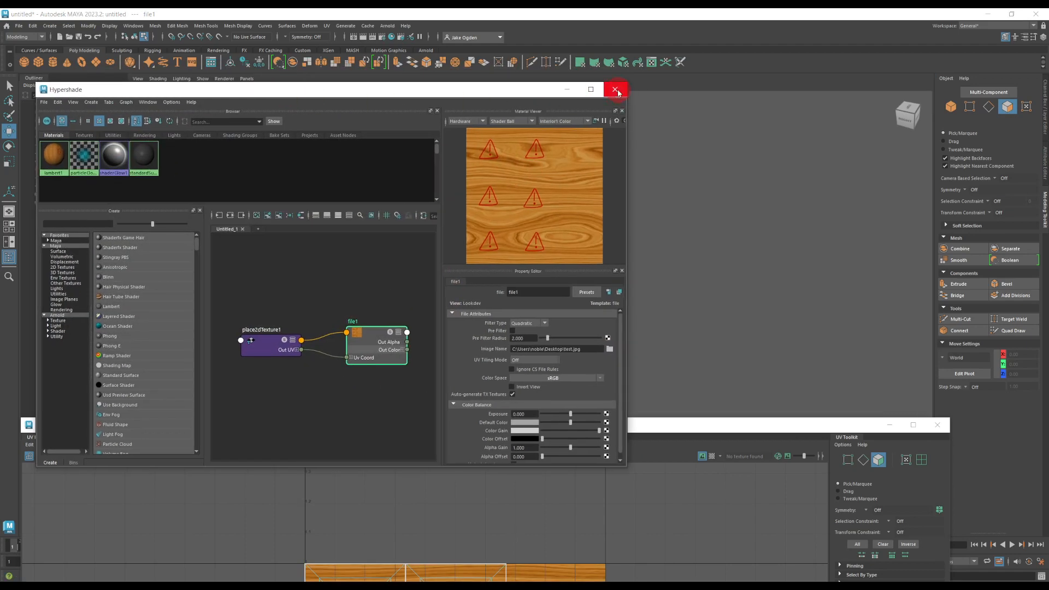
pyautogui.click(617, 90)
# Step: Turn on textured shading in the viewport and select the recessed face showing the sideways warning symbol
pyautogui.click(385, 294)
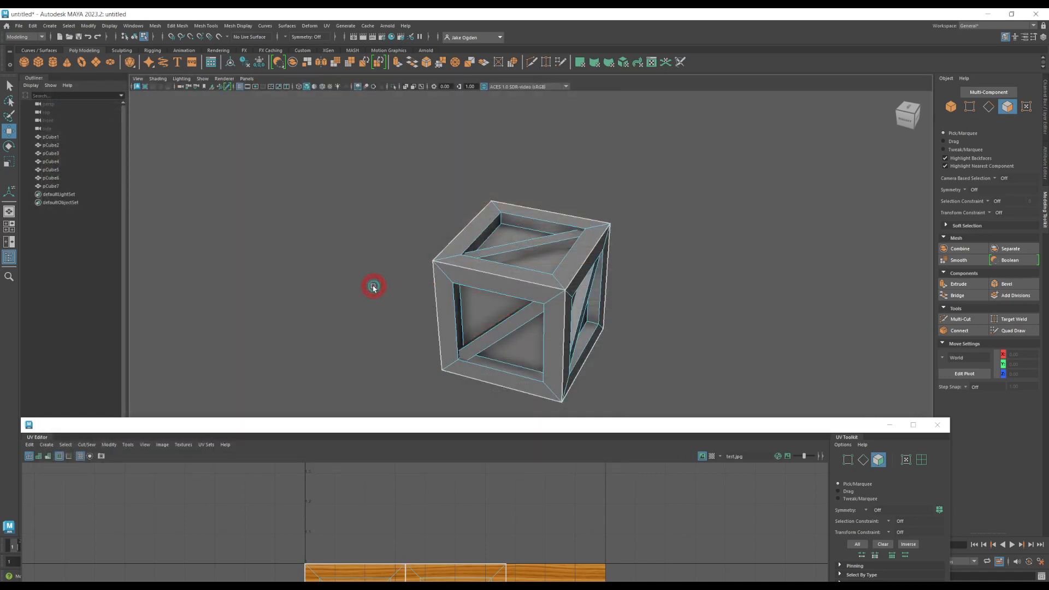
pyautogui.press('6')
pyautogui.moveTo(358, 304)
pyautogui.keyDown('alt'); pyautogui.mouseDown()
pyautogui.moveTo(368, 272)
pyautogui.moveTo(273, 274)
pyautogui.moveTo(358, 303)
pyautogui.mouseUp(); pyautogui.keyUp('alt')
pyautogui.click(494, 311)
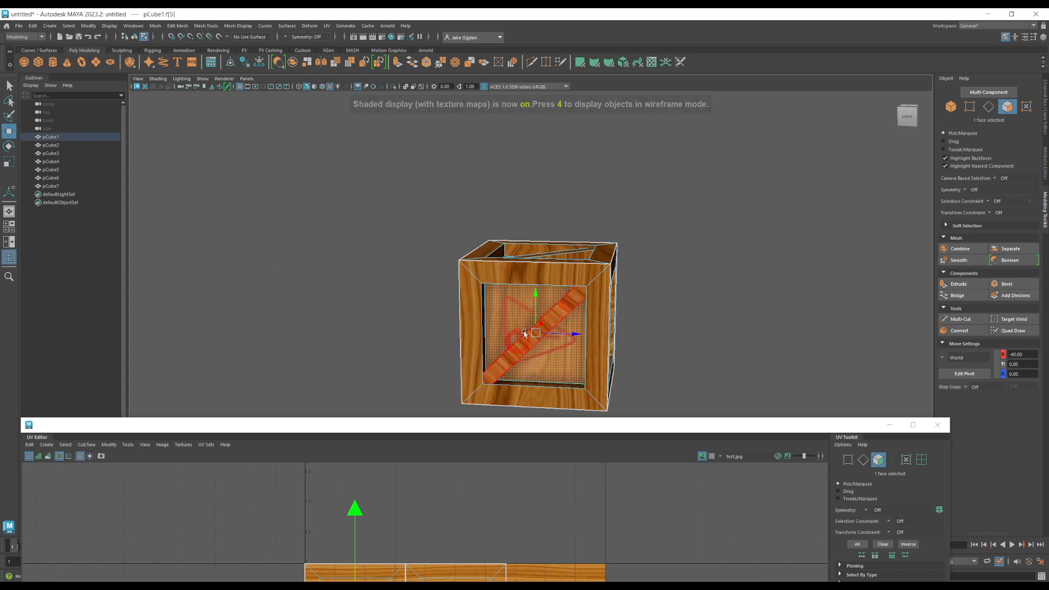
# Step: Select the UV shell of the crate side with the sideways symbol and rotate it to correct the symbol's orientation
pyautogui.moveTo(480, 417); pyautogui.dragTo(457, 225)
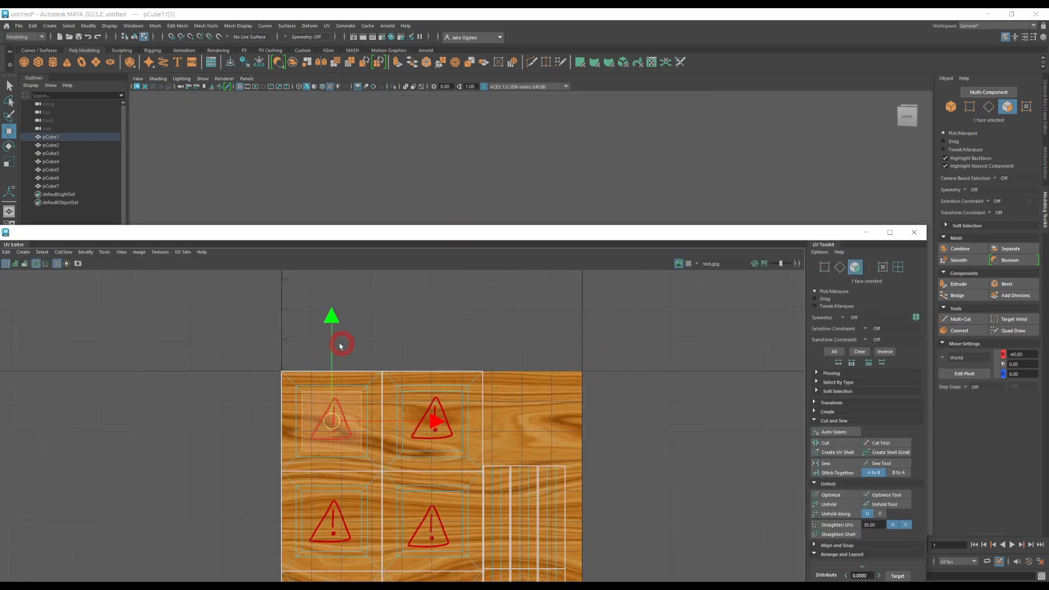
pyautogui.click(343, 442)
pyautogui.click(572, 387)
pyautogui.click(895, 270)
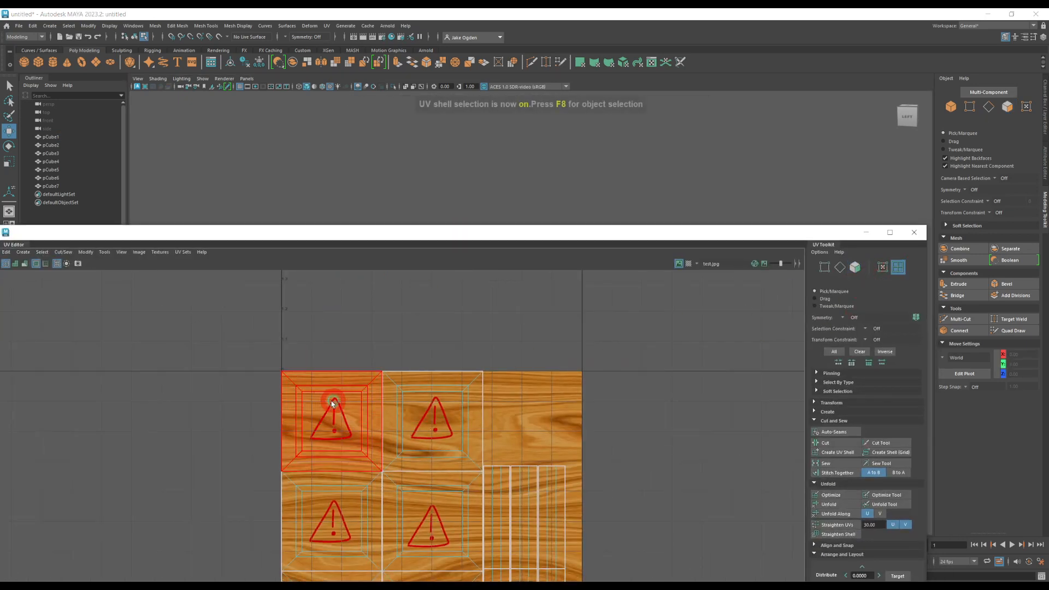
pyautogui.click(257, 422)
pyautogui.moveTo(347, 231); pyautogui.dragTo(362, 363)
pyautogui.press('e')
pyautogui.moveTo(353, 453); pyautogui.dragTo(412, 551)
# Step: Examine how the warning symbols line up with their UV shells, minimize the UV Editor and inspect the textured crate
pyautogui.doubleClick(471, 356)
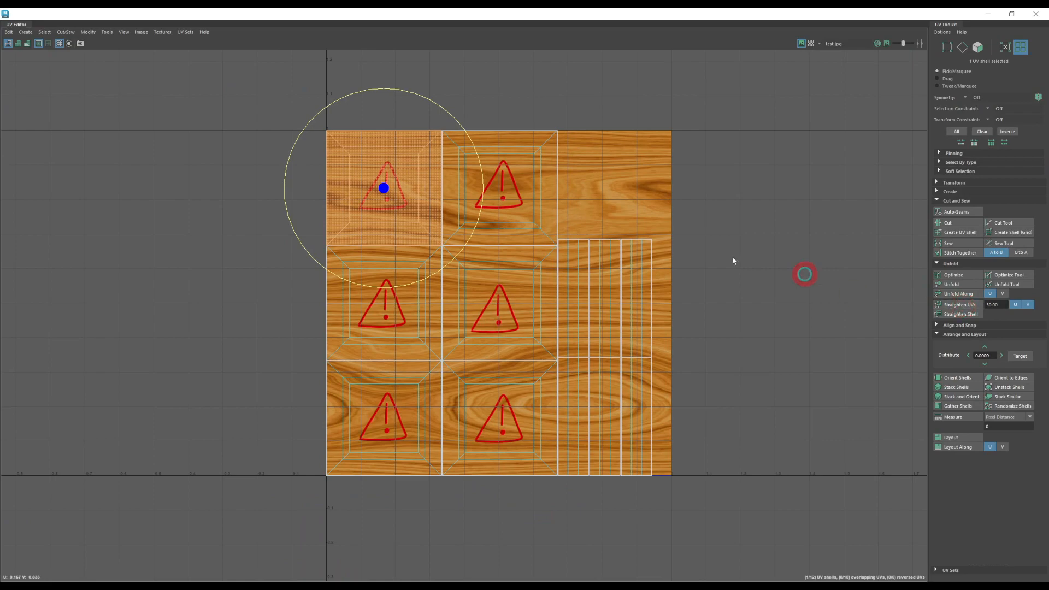
pyautogui.scroll(6, 445, 98)
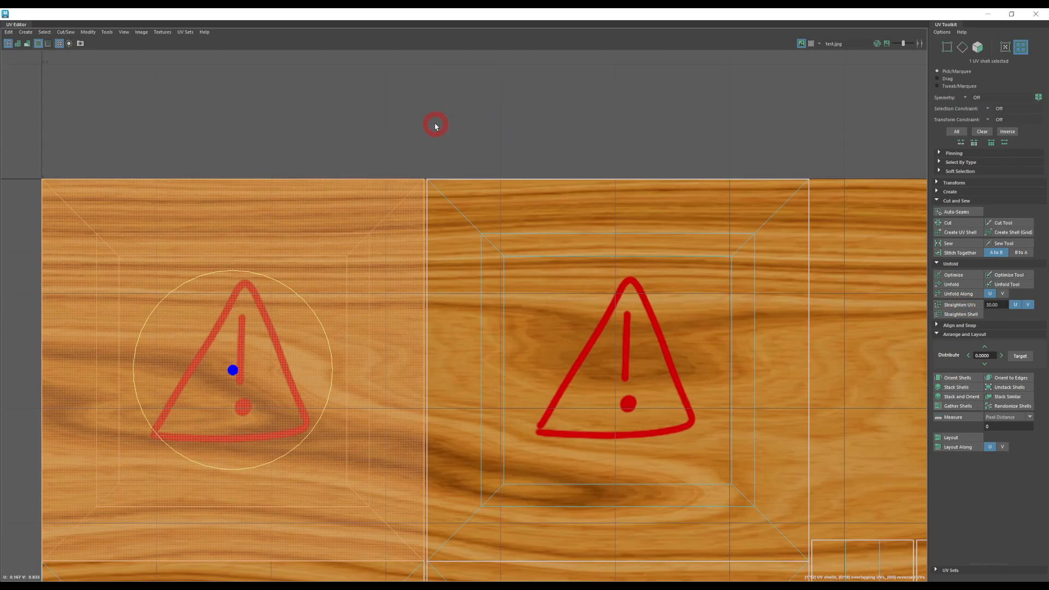
pyautogui.scroll(-1, 283, 290)
pyautogui.click(411, 162)
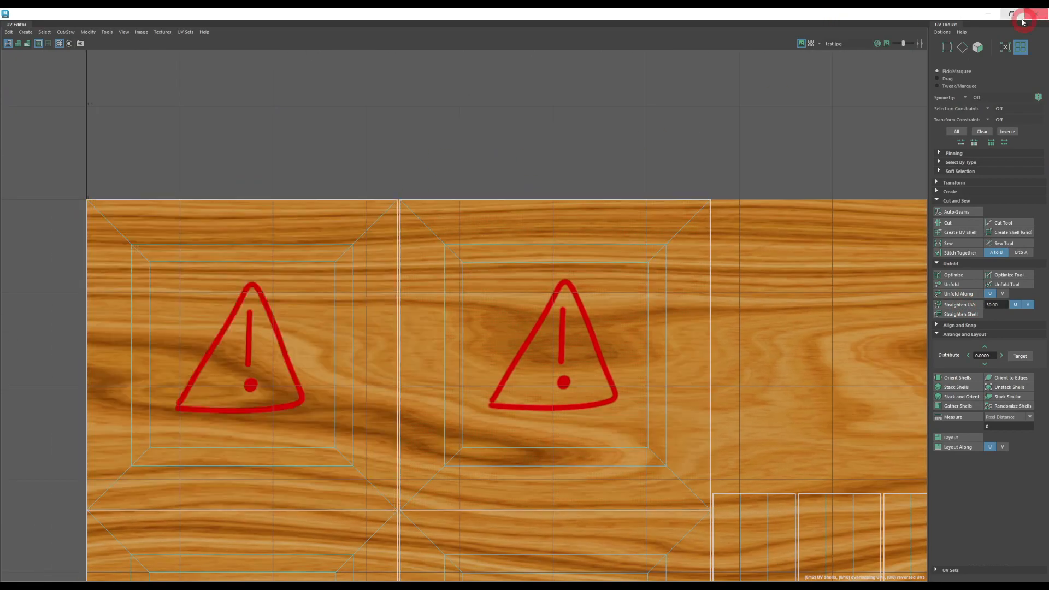
pyautogui.click(1024, 21)
pyautogui.keyDown('alt'); pyautogui.moveTo(789, 132); pyautogui.dragTo(633, 311); pyautogui.keyUp('alt')
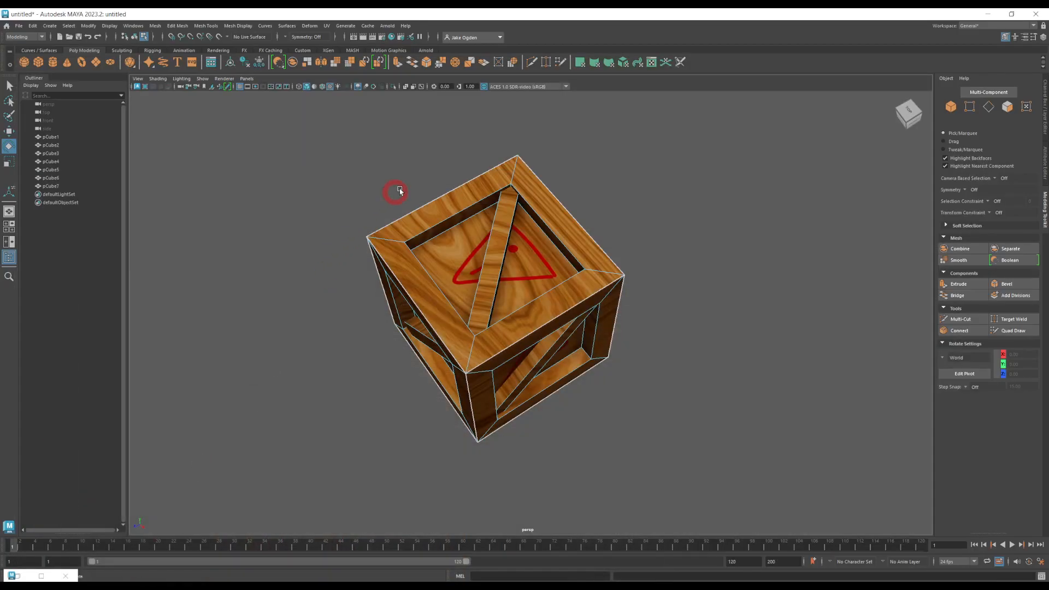
# Step: Select all faces of the crate and export the selection as FBX, overwriting SM_Crate.fbx on the Desktop
pyautogui.click(1007, 106)
pyautogui.moveTo(274, 122); pyautogui.dragTo(719, 475)
pyautogui.click(6, 26)
pyautogui.click(7, 25)
pyautogui.click(18, 26)
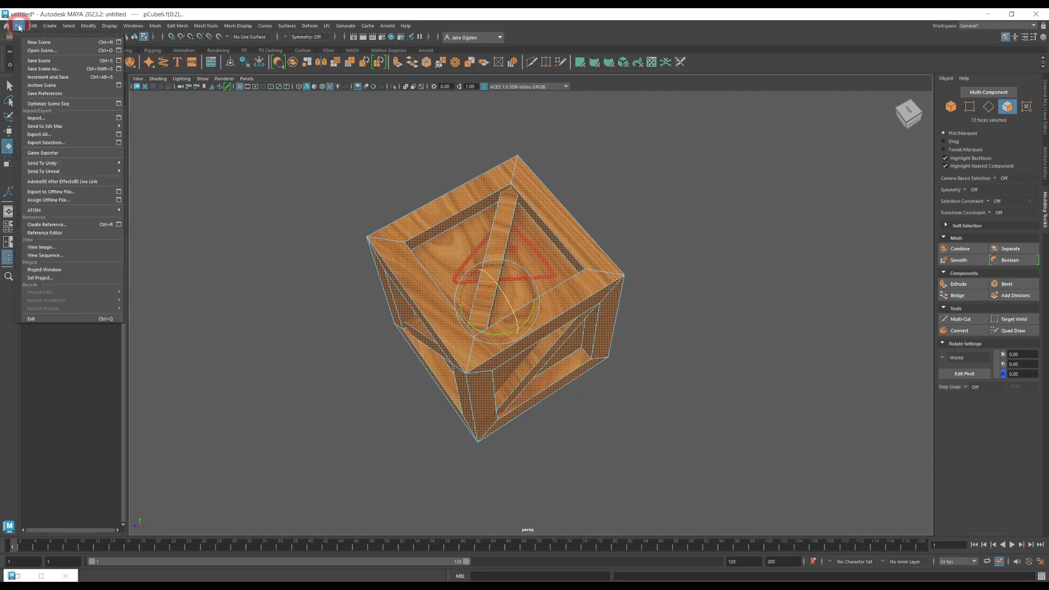
pyautogui.click(46, 142)
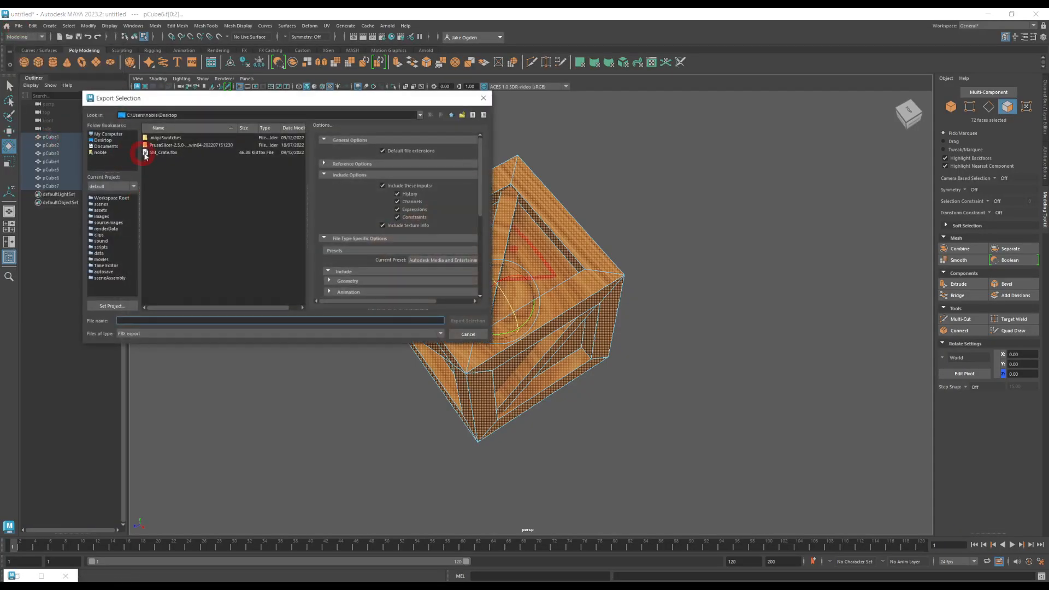
pyautogui.doubleClick(154, 153)
pyautogui.click(270, 235)
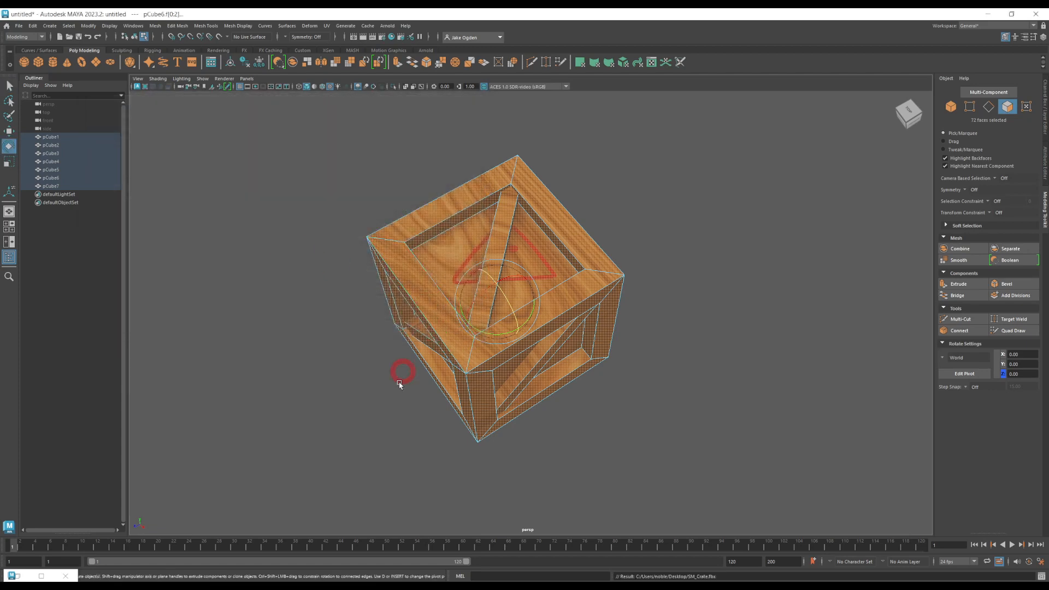
# Step: Switch to Unreal Editor and close the SM_Crate mesh editor
pyautogui.click(239, 519)
pyautogui.click(196, 550)
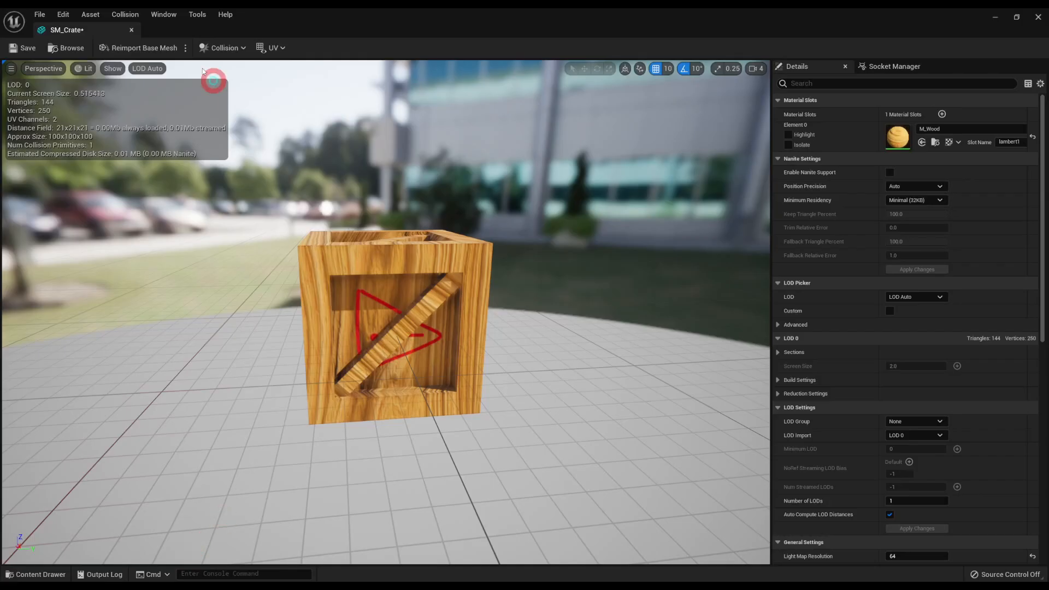
pyautogui.click(131, 30)
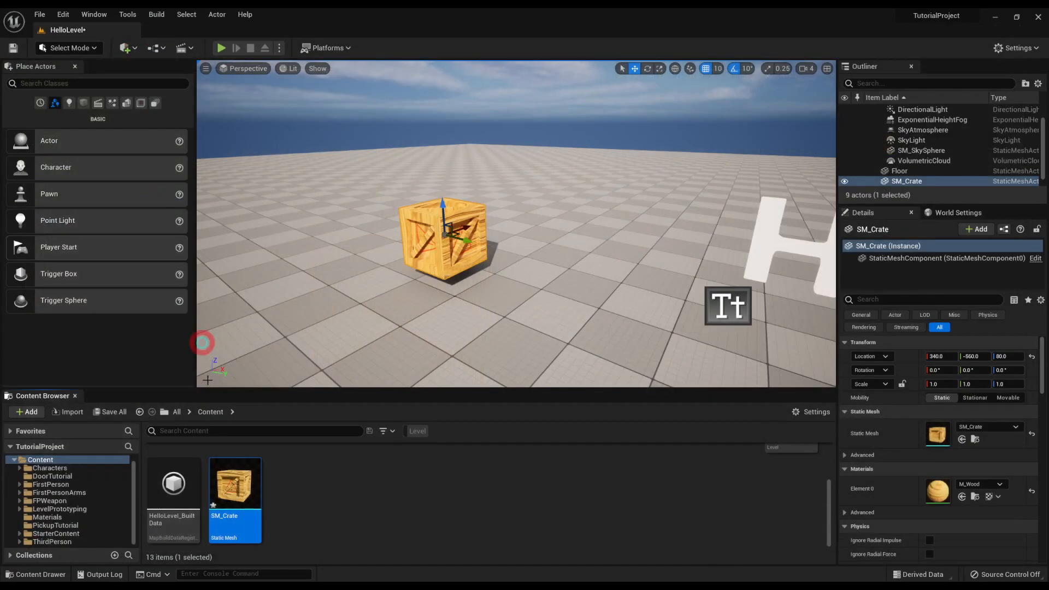
pyautogui.rightClick(235, 494)
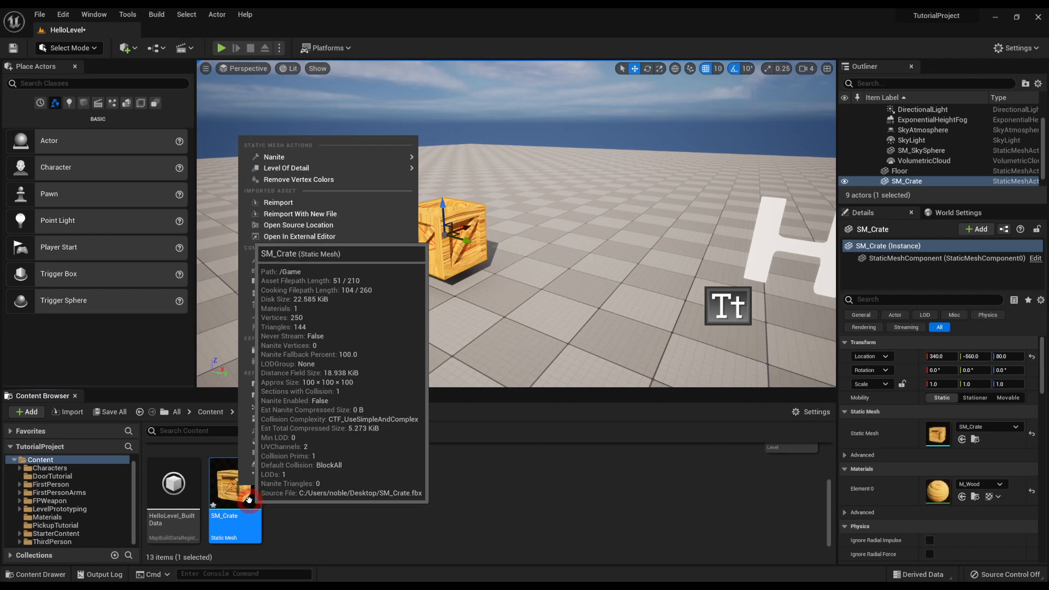
pyautogui.click(305, 517)
pyautogui.click(104, 588)
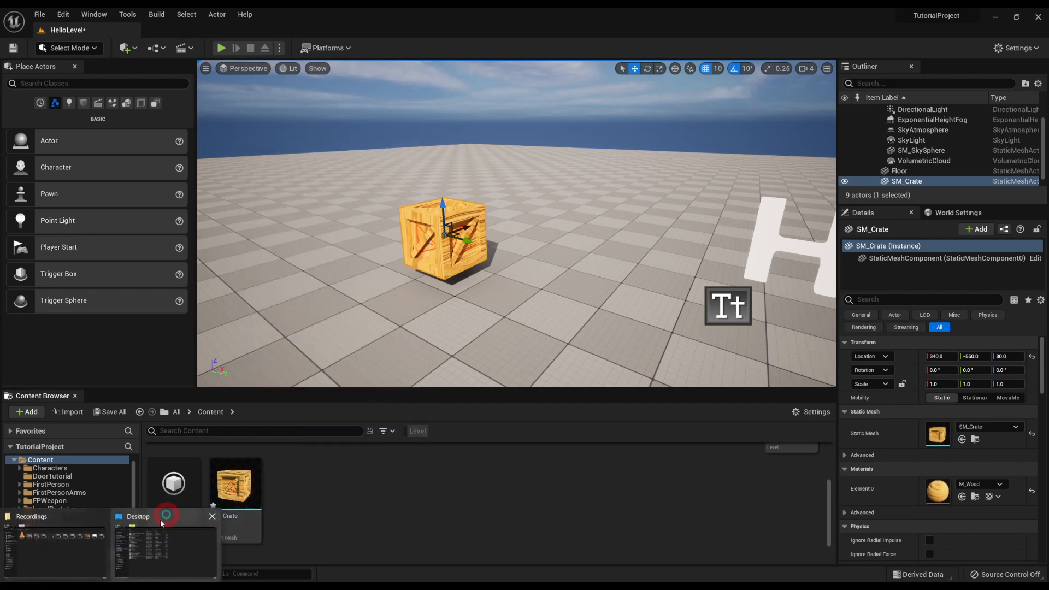
pyautogui.click(161, 555)
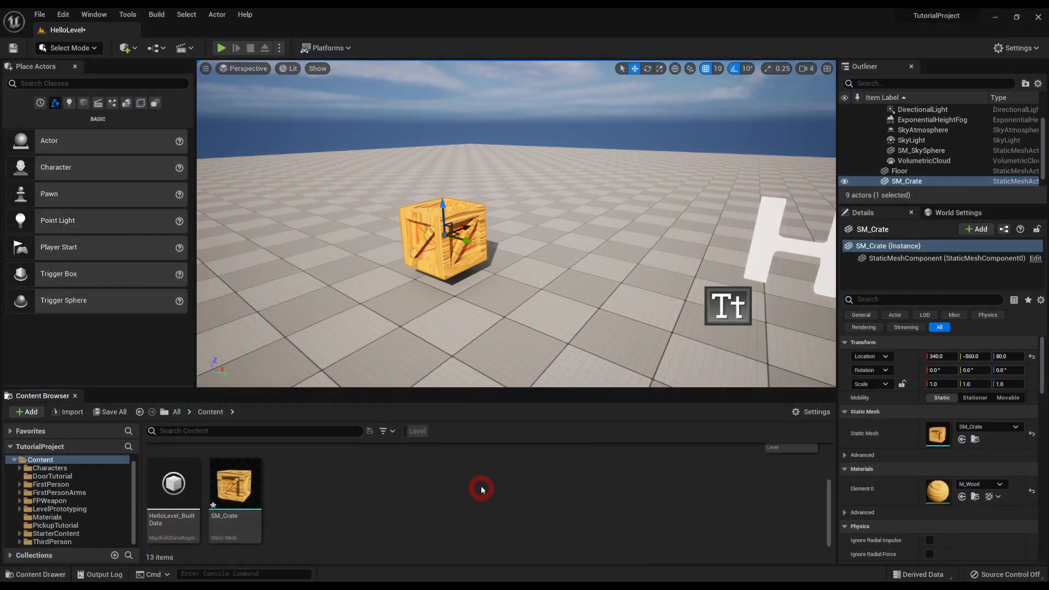
# Step: Reimport the SM_Crate static mesh from its updated source FBX file
pyautogui.moveTo(239, 487)
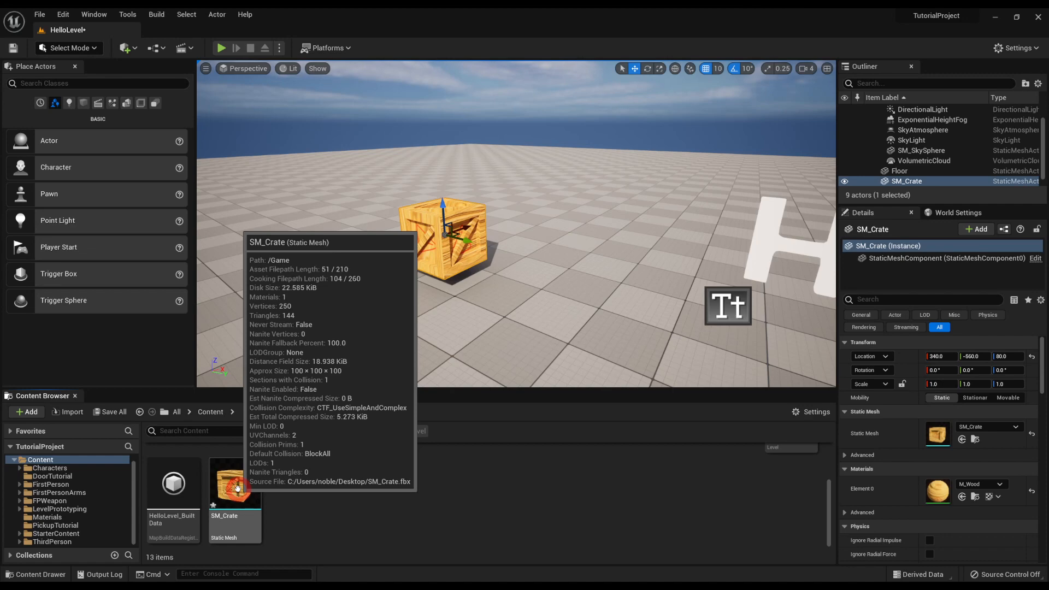
pyautogui.rightClick(238, 488)
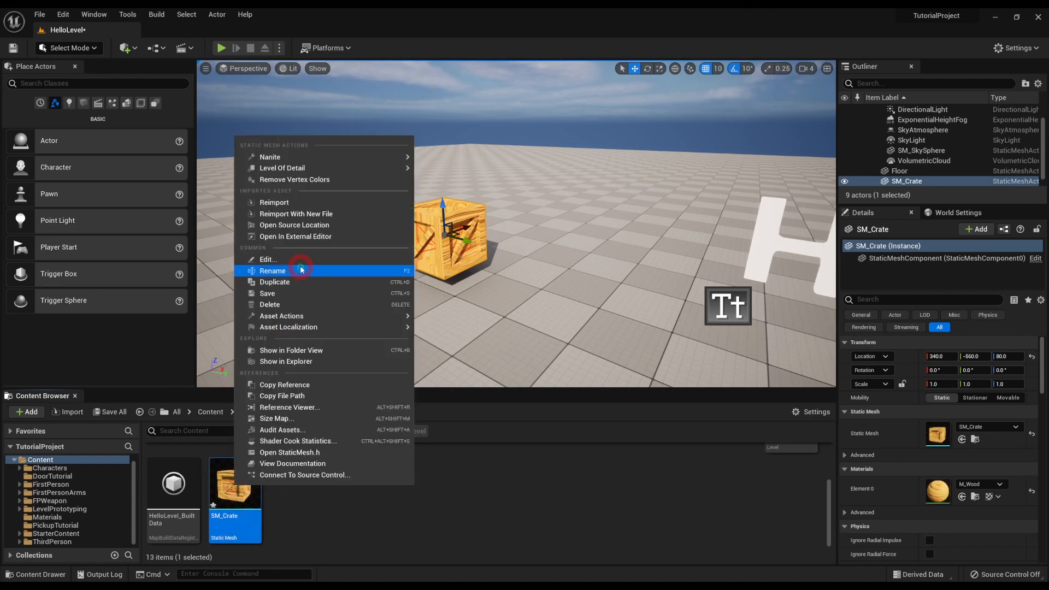
pyautogui.click(275, 203)
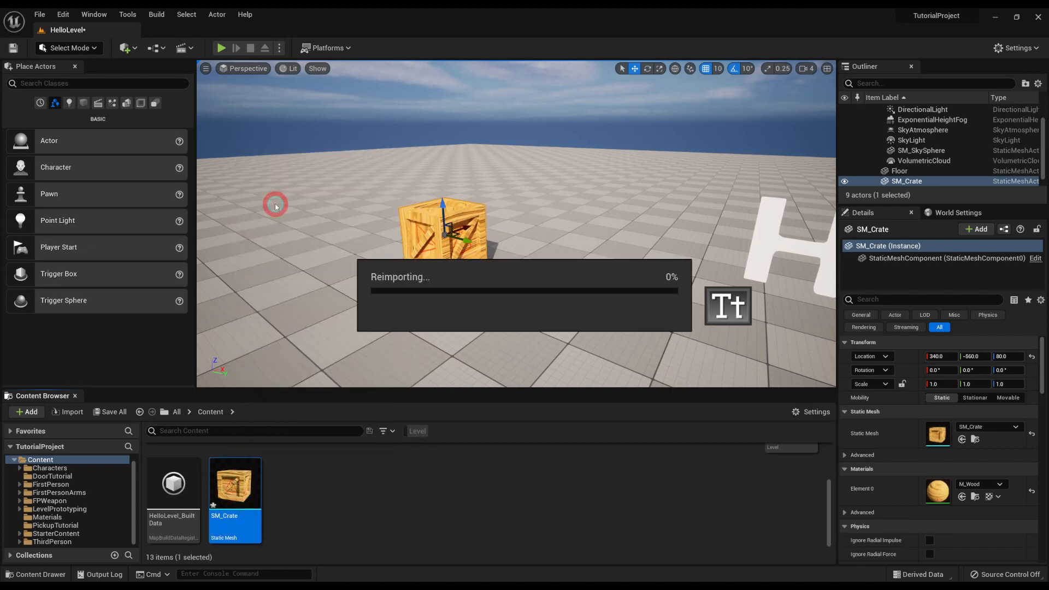
pyautogui.moveTo(321, 281); pyautogui.dragTo(460, 258)
pyautogui.moveTo(460, 258); pyautogui.dragTo(473, 254, button='right')
# Step: Open SM_Crate in the mesh editor, inspect the symbol orientation on its sides, close the editor and view the crate in the level
pyautogui.doubleClick(240, 486)
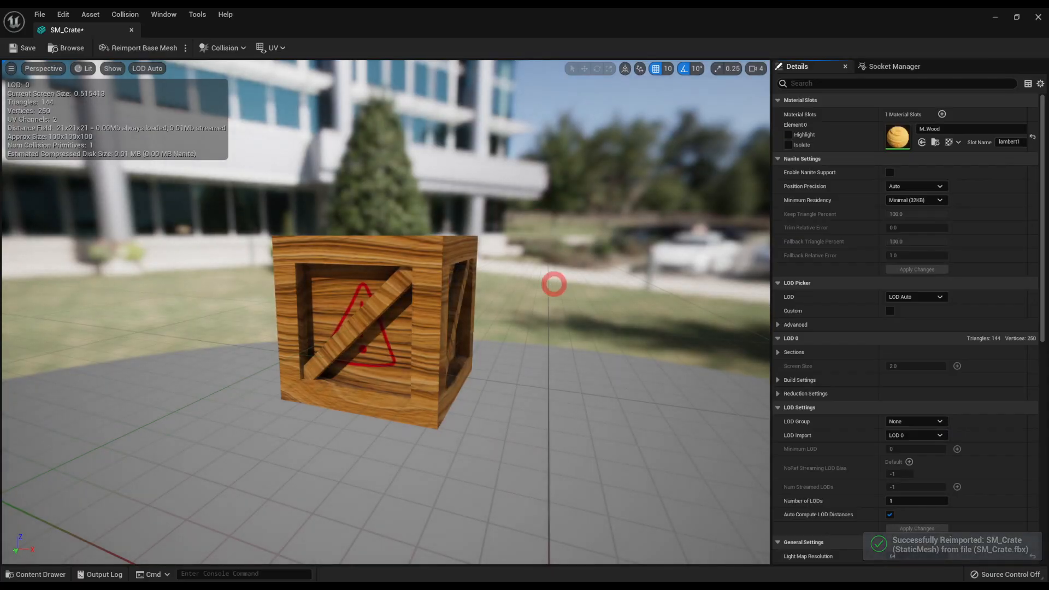
pyautogui.moveTo(555, 284); pyautogui.dragTo(93, 268)
pyautogui.moveTo(709, 306); pyautogui.dragTo(759, 312)
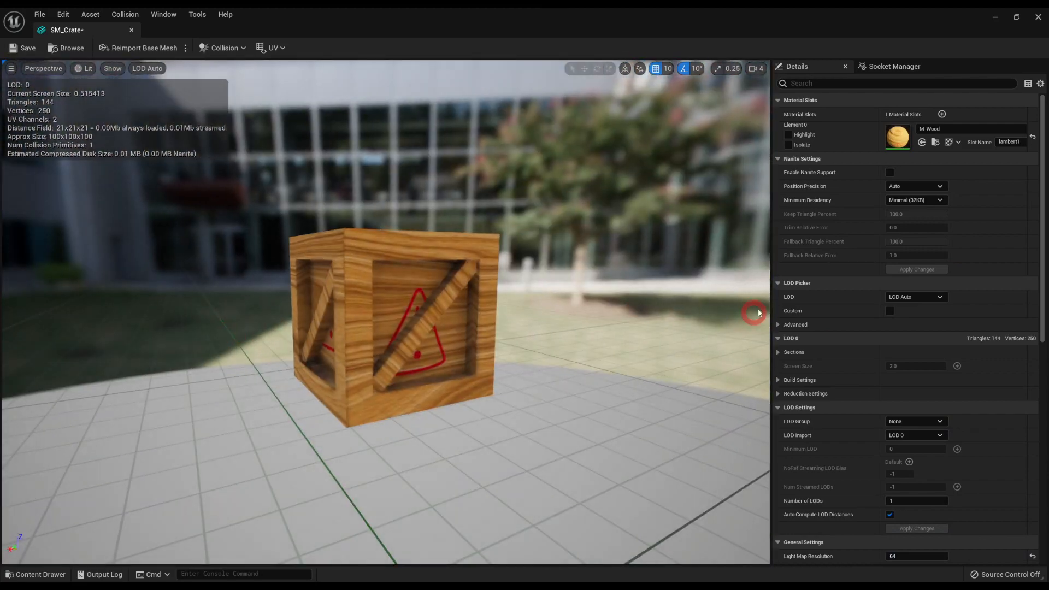
pyautogui.click(1039, 18)
pyautogui.moveTo(473, 196); pyautogui.dragTo(817, 134, button='right')
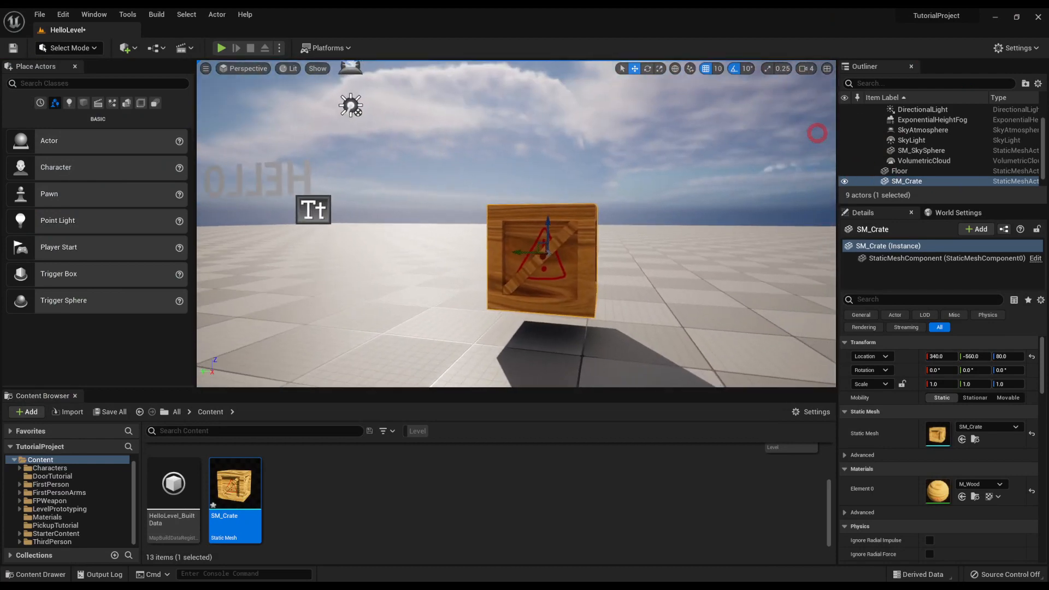